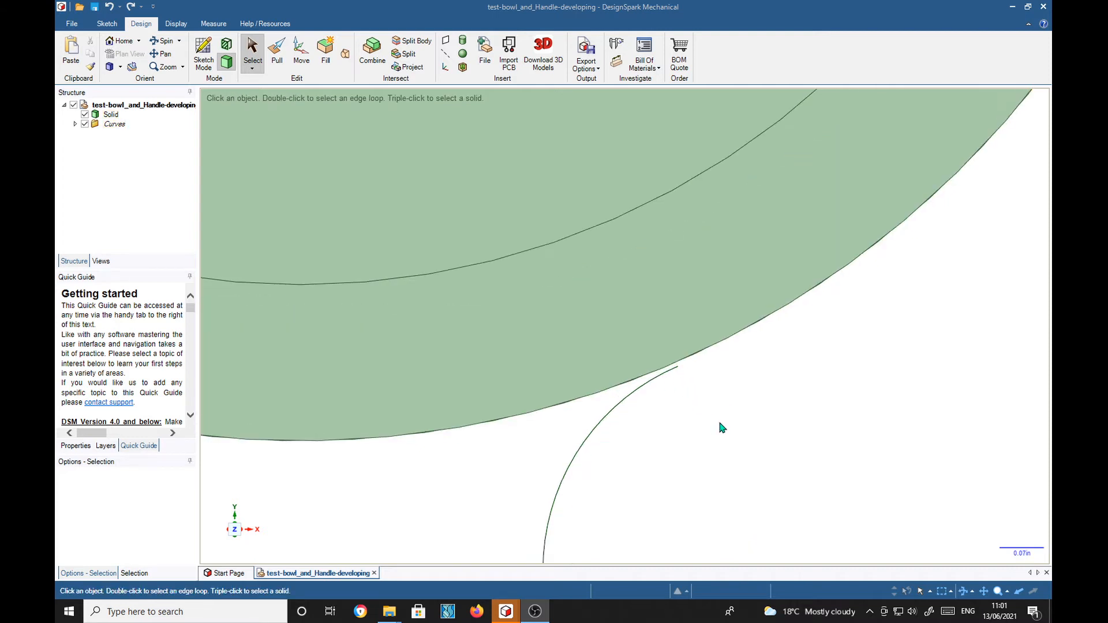
Hide the bowl solid so that only the handle outline curves are displayed.
scroll(720, 425, "down", 1)
middle_click_drag(715, 433, 931, 366, "shift")
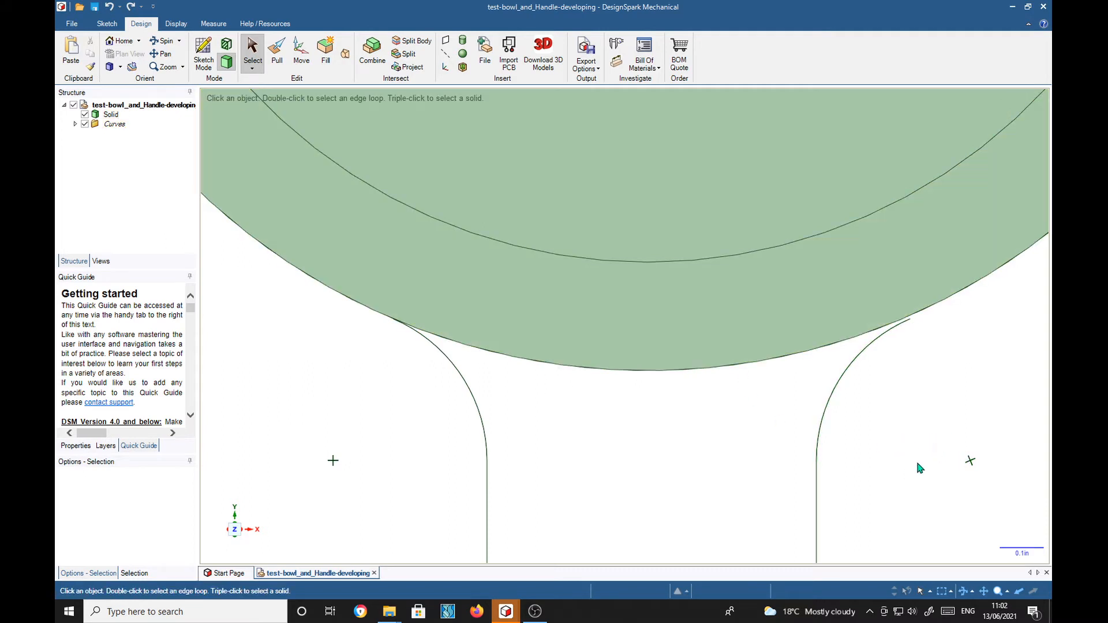
scroll(920, 468, "down", 1)
middle_click_drag(924, 464, 843, 350, "shift")
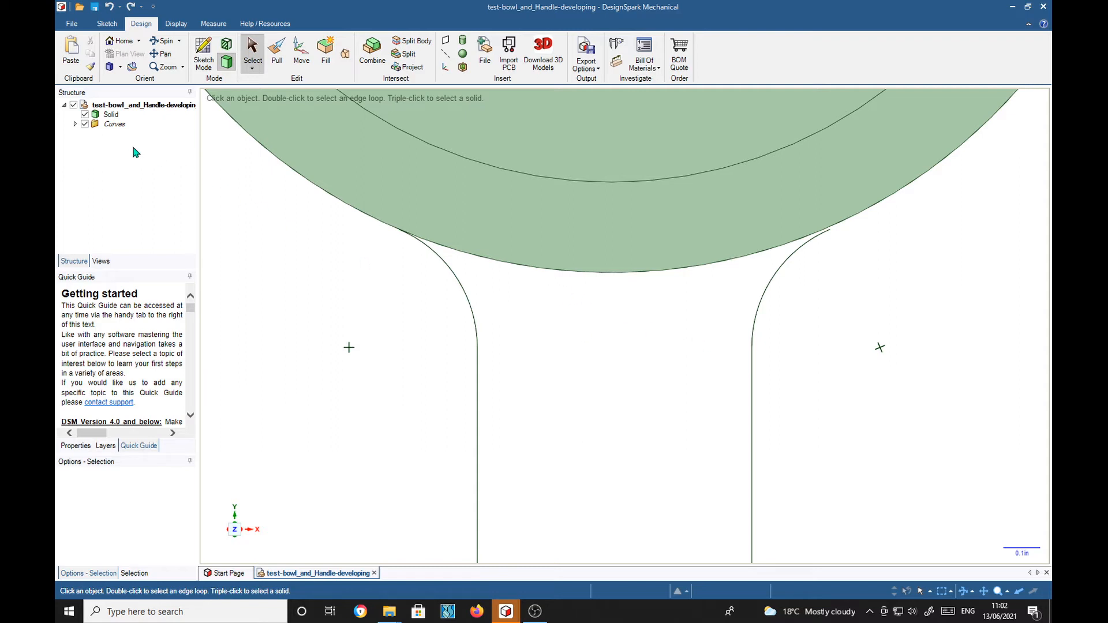
left_click(85, 114)
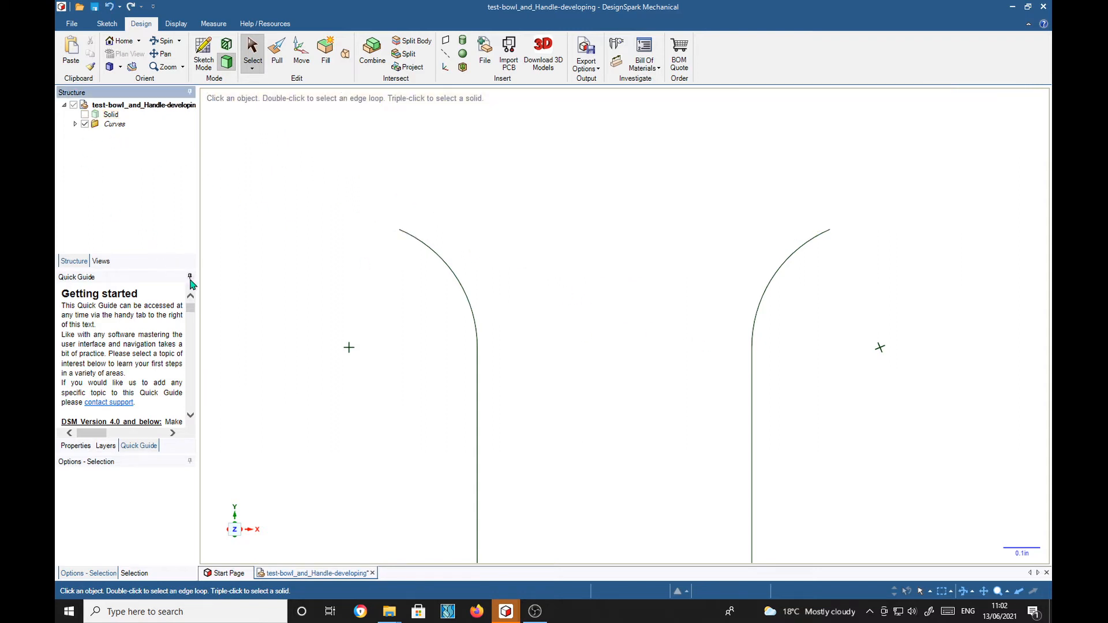
middle_click_drag(827, 405, 830, 310, "shift")
scroll(830, 311, "down", 1)
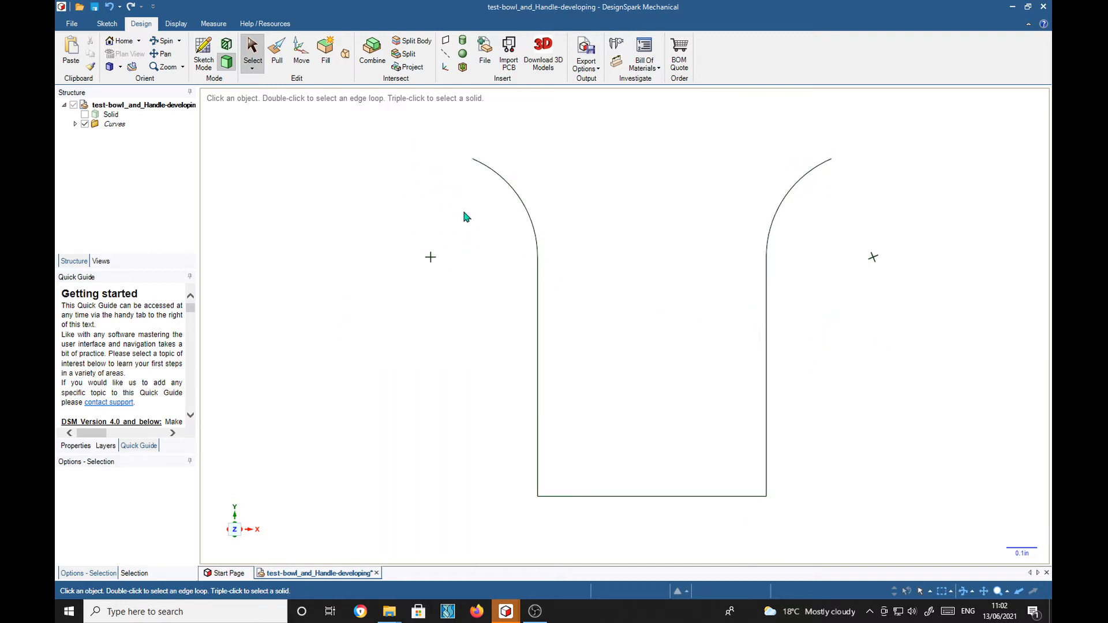
Try to fill the handle outline, selecting all of its curves with the top left open.
left_click(251, 61)
left_click_drag(445, 123, 841, 522)
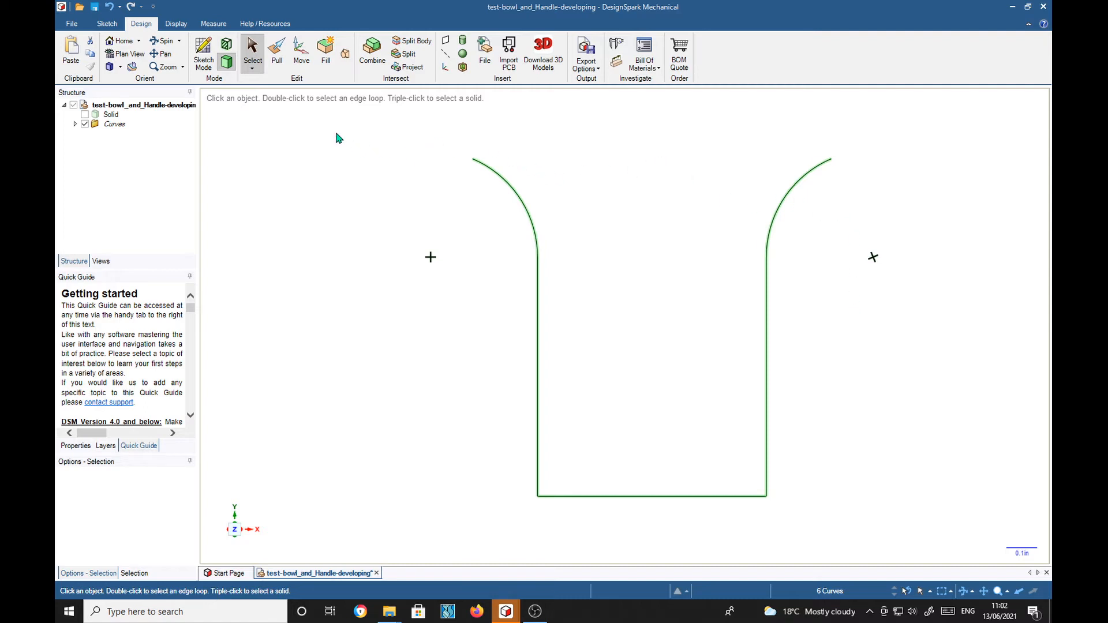
left_click(326, 51)
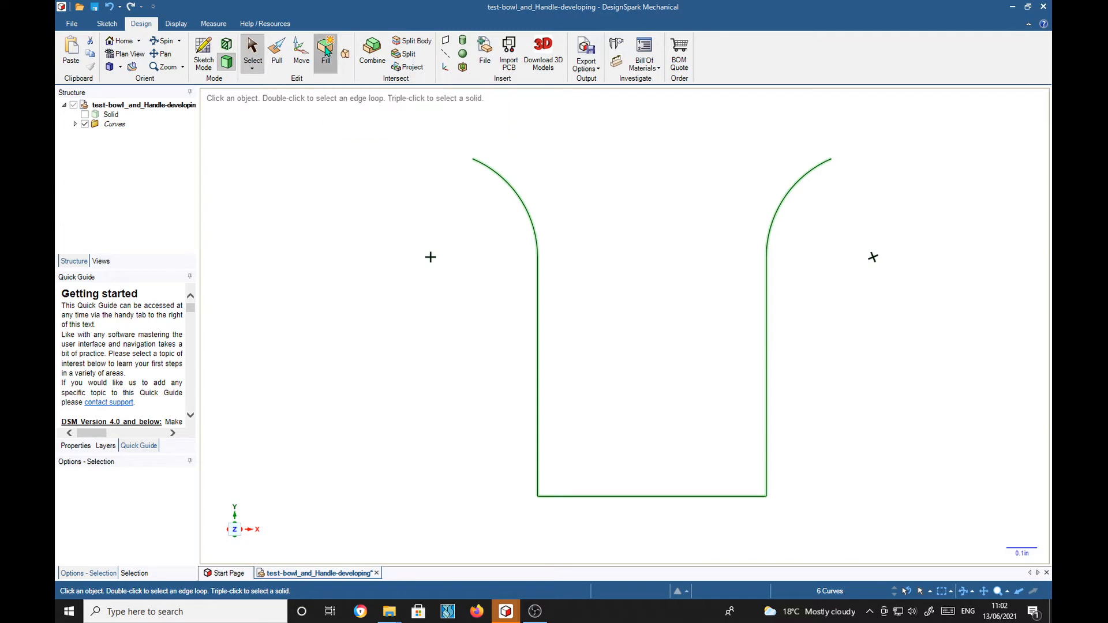
left_click(329, 50)
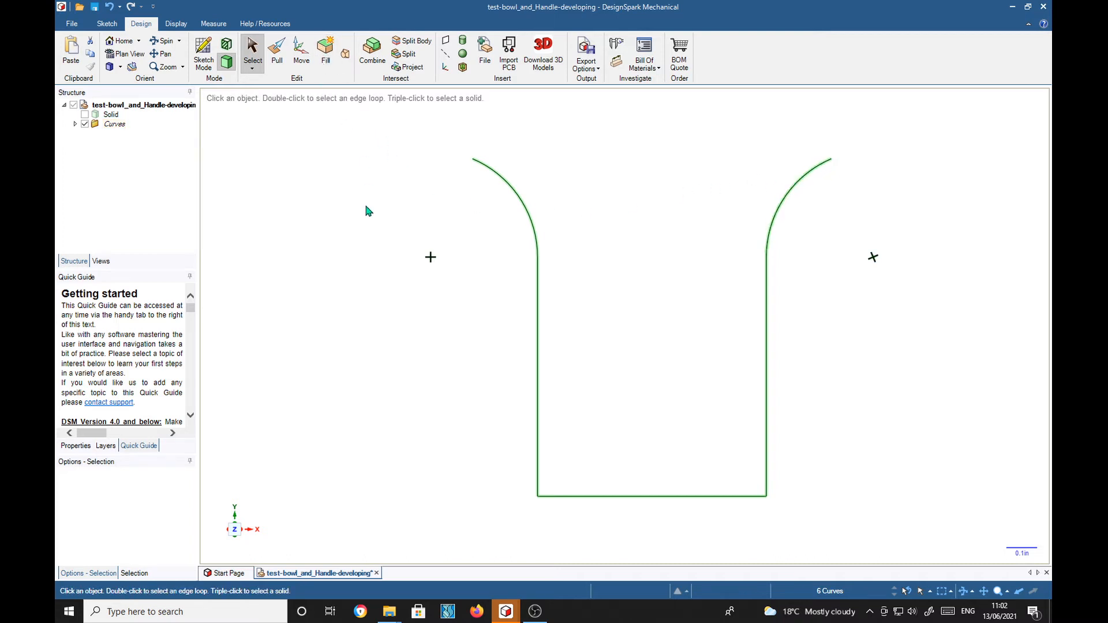
Show the bowl solid again together with the whole handle outline.
left_click(85, 114)
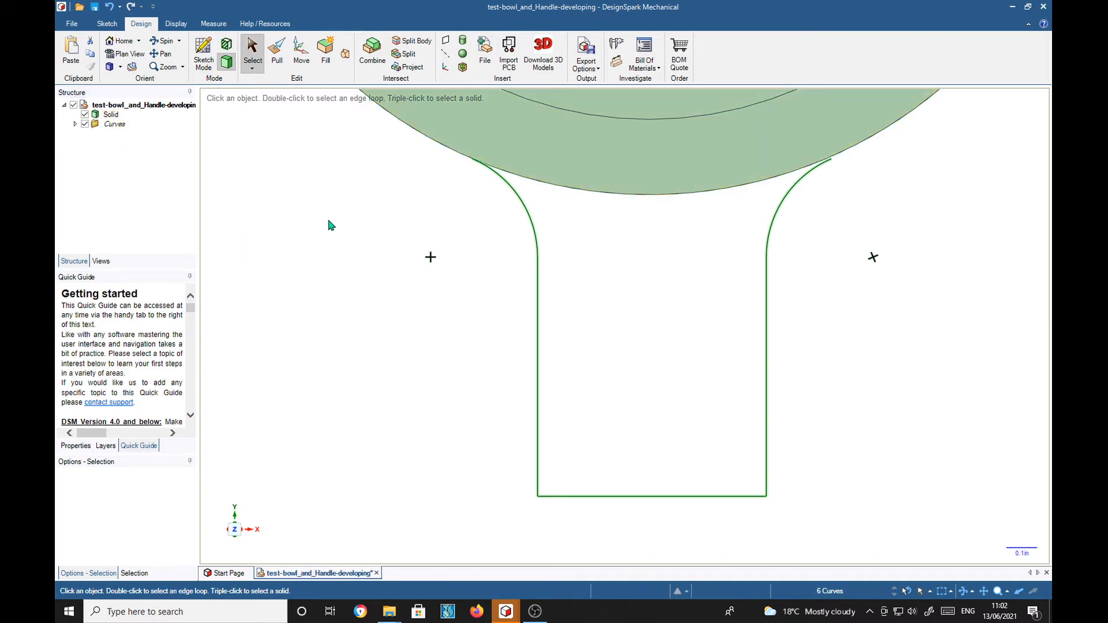
scroll(335, 258, "down", 4)
middle_click_drag(560, 283, 722, 391, "shift")
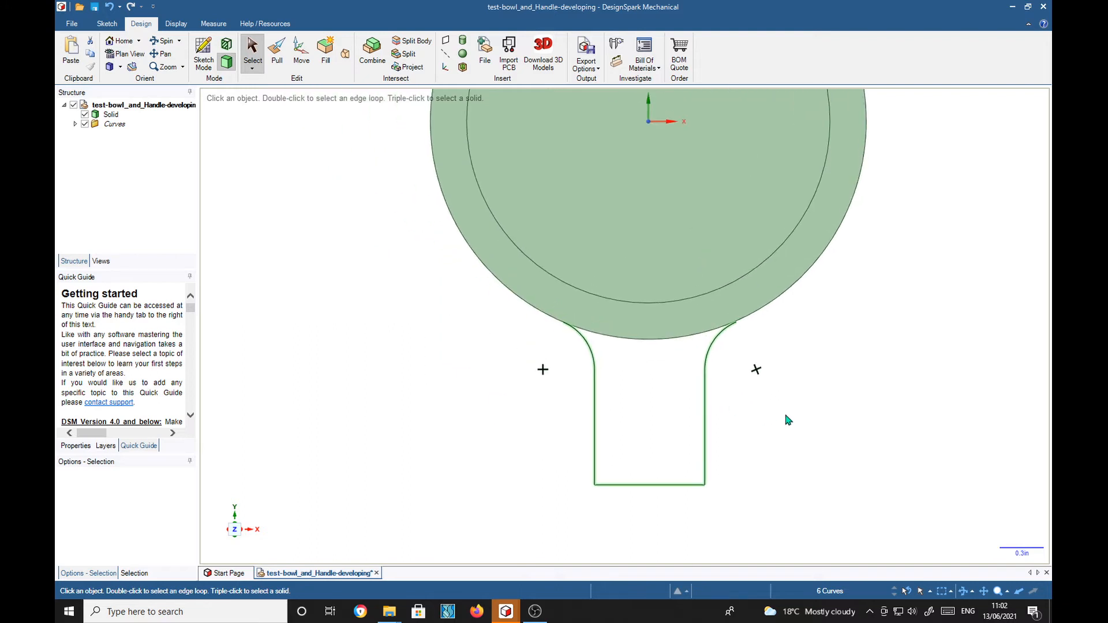
scroll(788, 419, "down", 1)
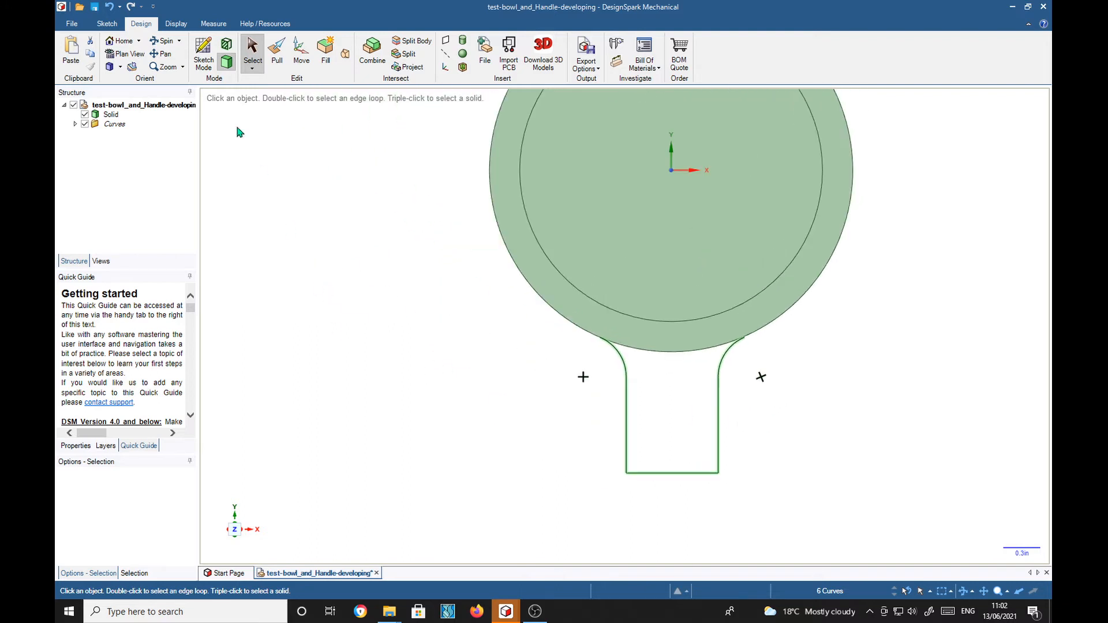
Sketch a sweep arc of 3.000 in diameter, centred on the bowl's origin, between the free ends of the two handle fillet arcs.
left_click(108, 24)
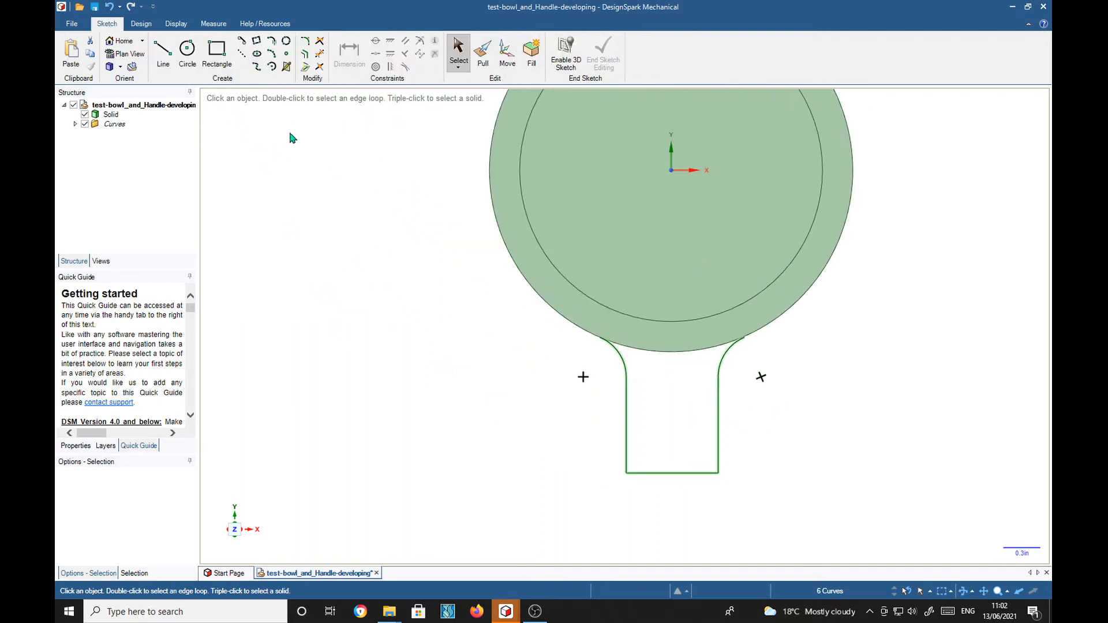
left_click(275, 70)
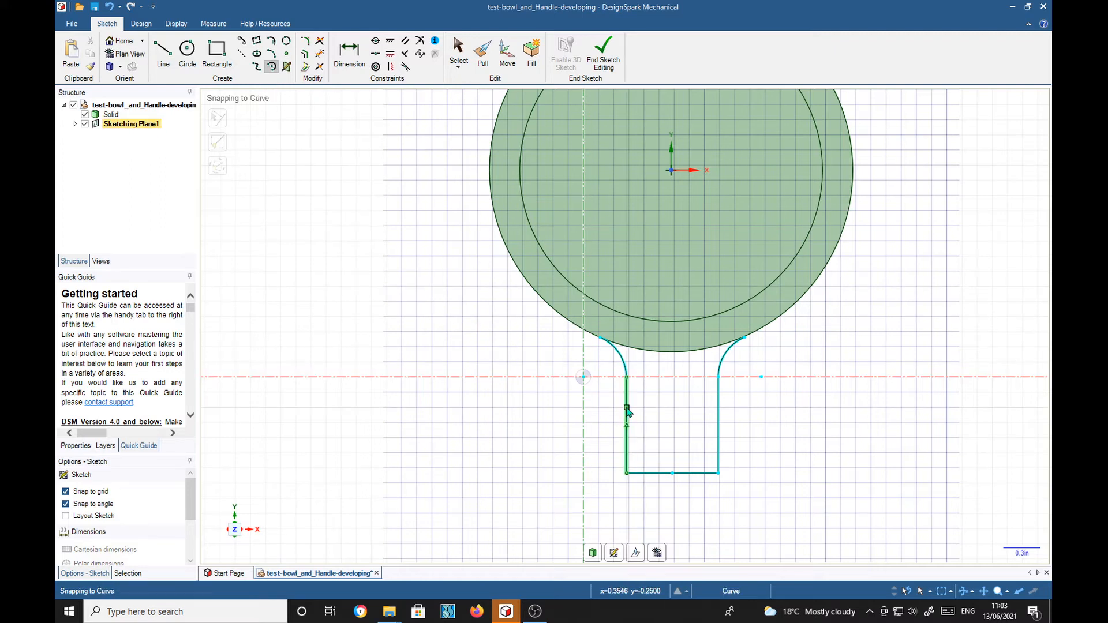
mouse_move(877, 422)
middle_mouse_down()
mouse_move(869, 247)
mouse_move(849, 335)
mouse_move(796, 449)
middle_mouse_up()
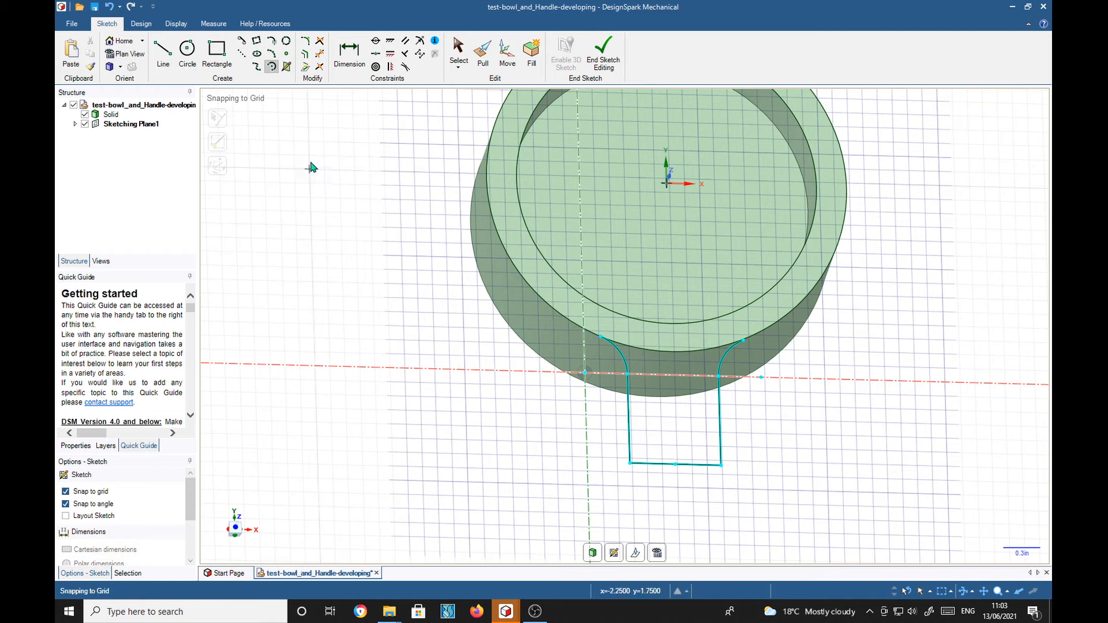
left_click(272, 67)
left_click(667, 185)
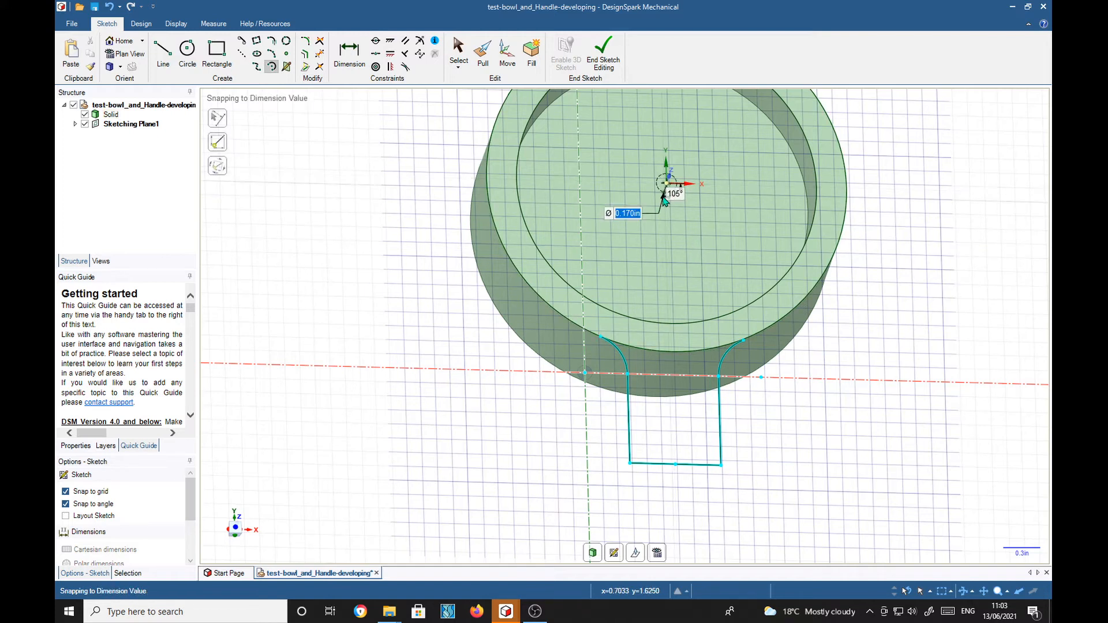
left_click(600, 340)
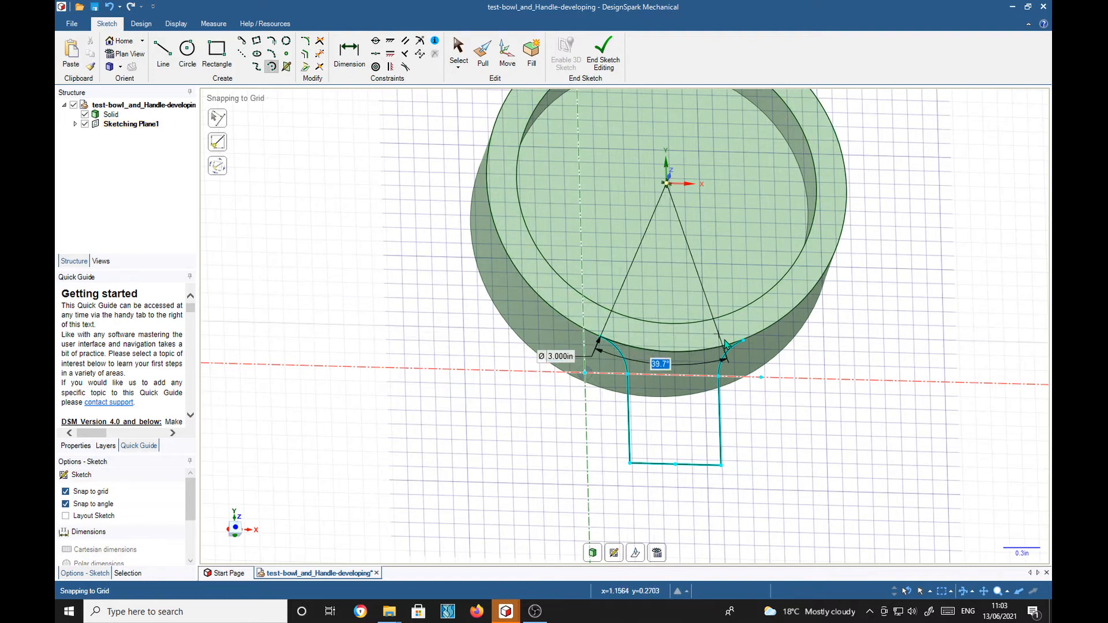
left_click(743, 339)
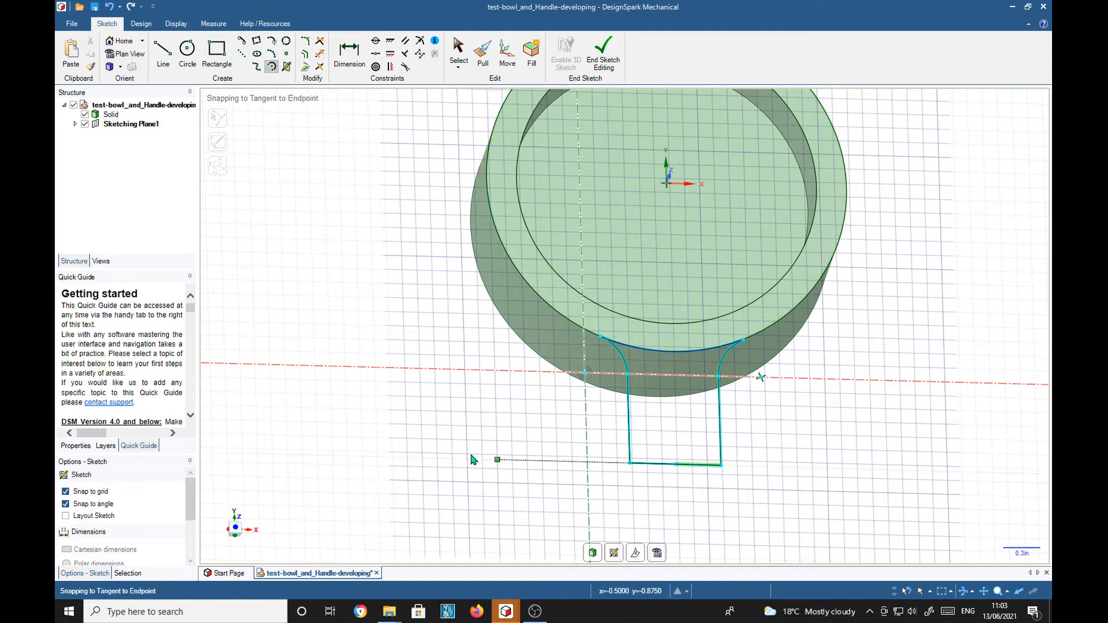
Hide the bowl solid and examine where the new arc meets the end of the right fillet arc.
left_click(84, 114)
scroll(758, 353, "up", 10)
scroll(768, 343, "up", 2)
left_click(749, 310)
scroll(808, 399, "down", 1)
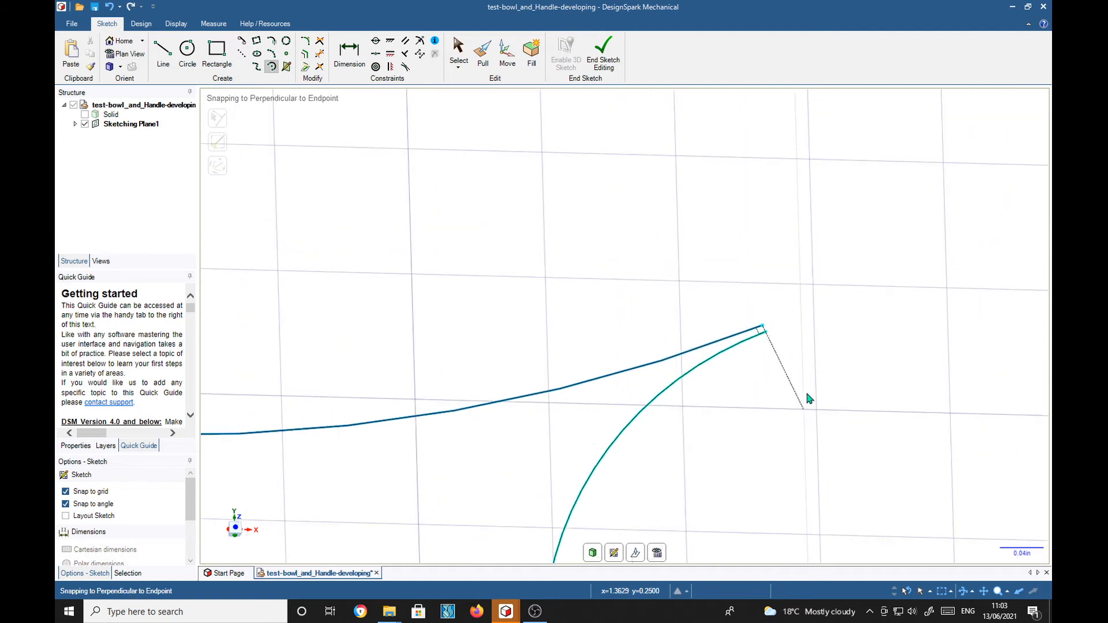
scroll(763, 426, "down", 4)
scroll(847, 353, "down", 2)
middle_click_drag(848, 396, 823, 248, "shift")
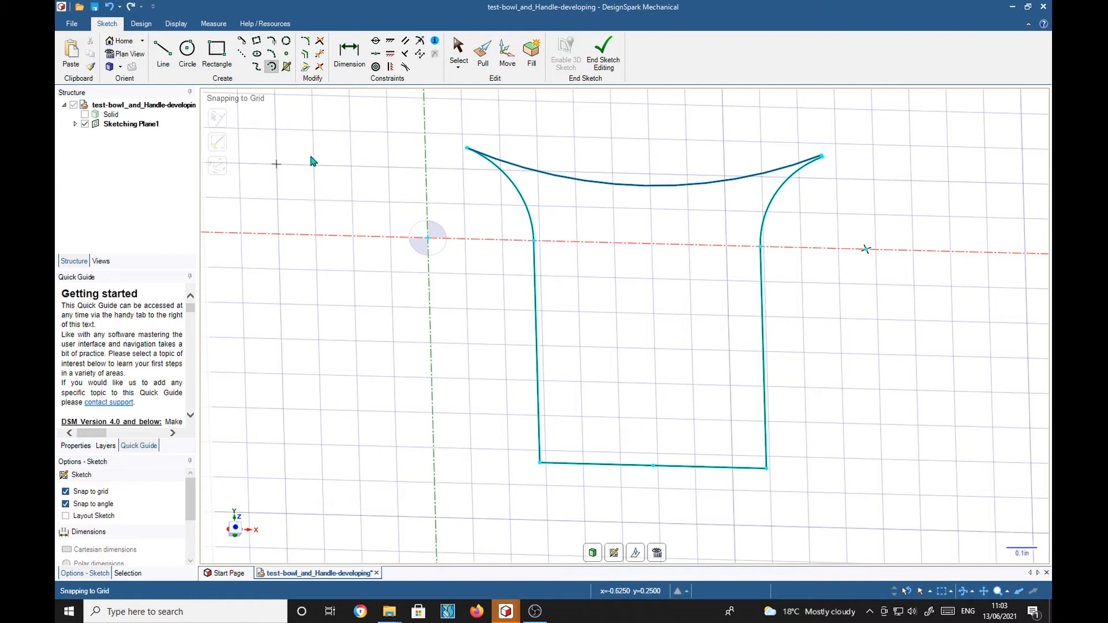
Leave sketching for 3D mode and fill the handle outline with a surface, using all of its curves.
left_click(142, 23)
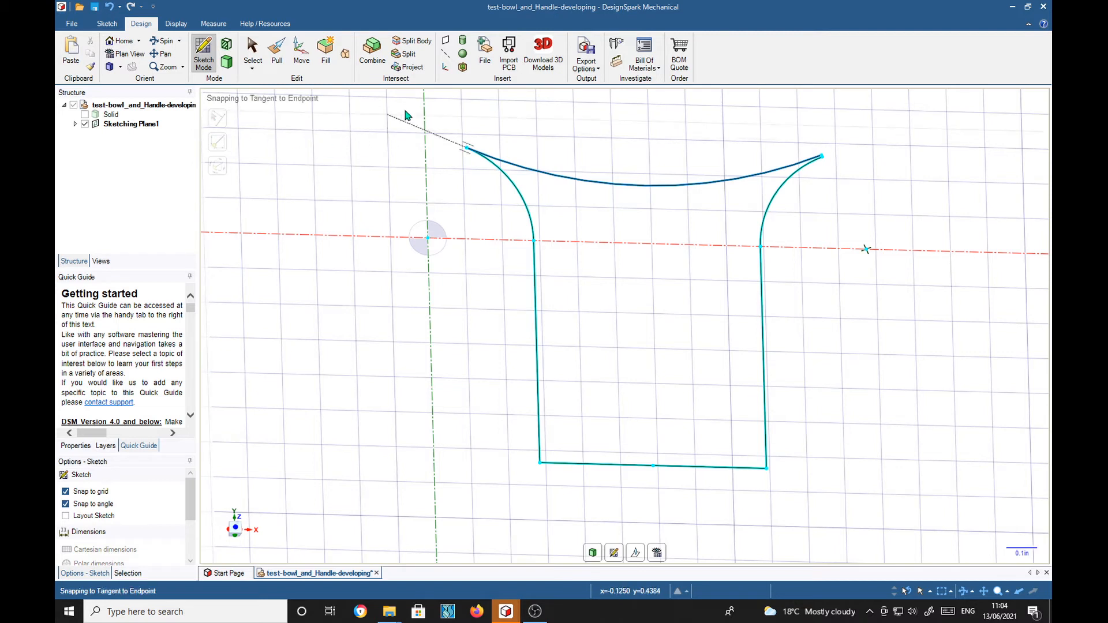
left_click(252, 56)
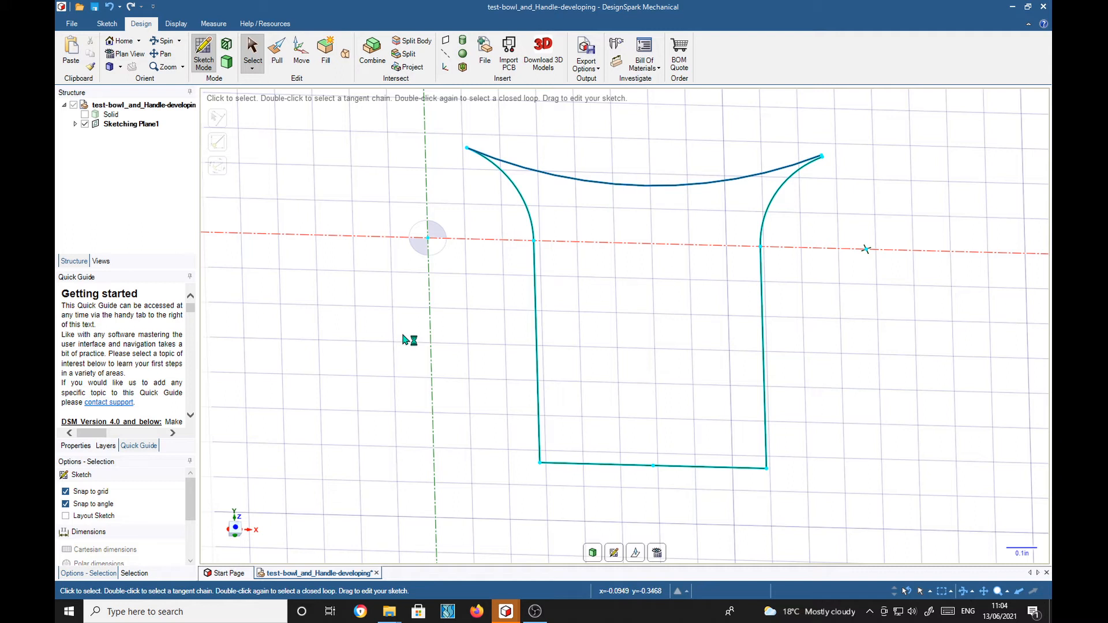
key("d")
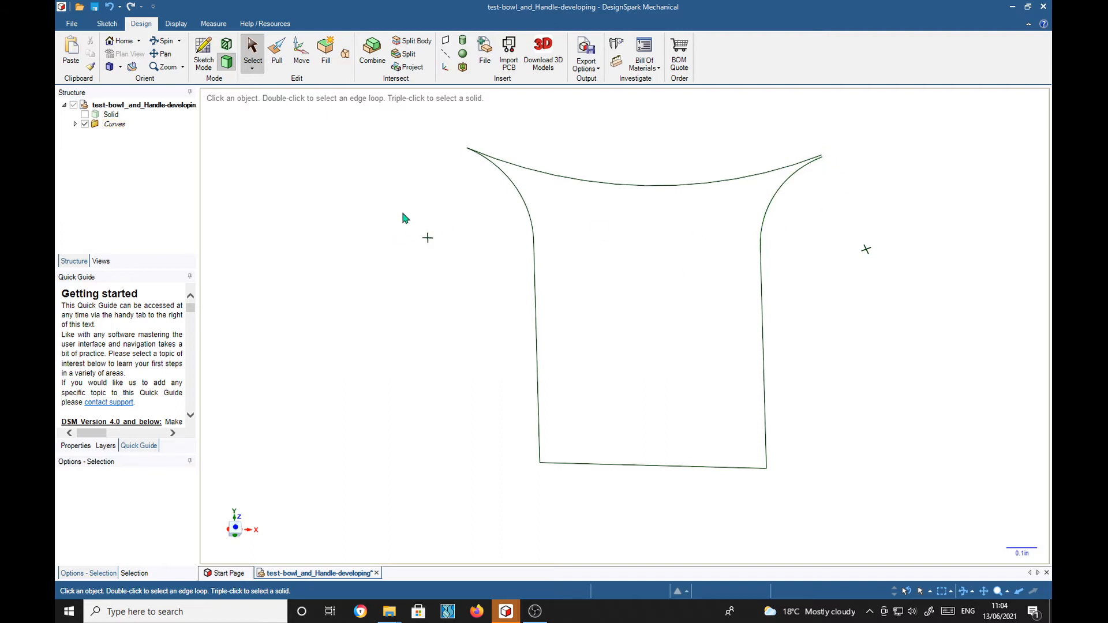
left_click_drag(421, 116, 871, 500)
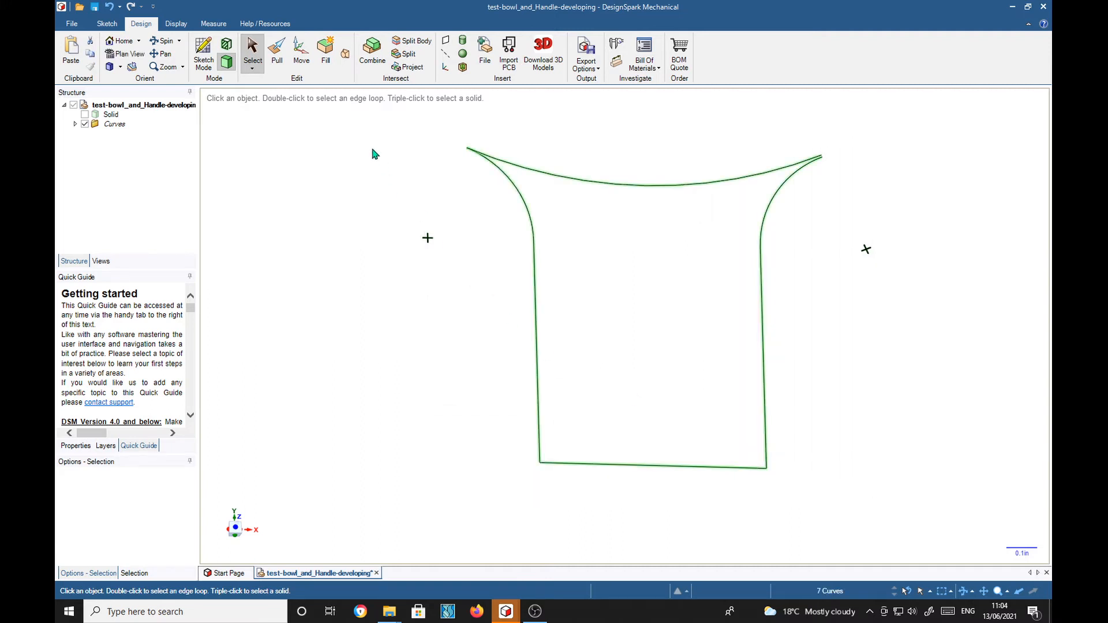
left_click(326, 50)
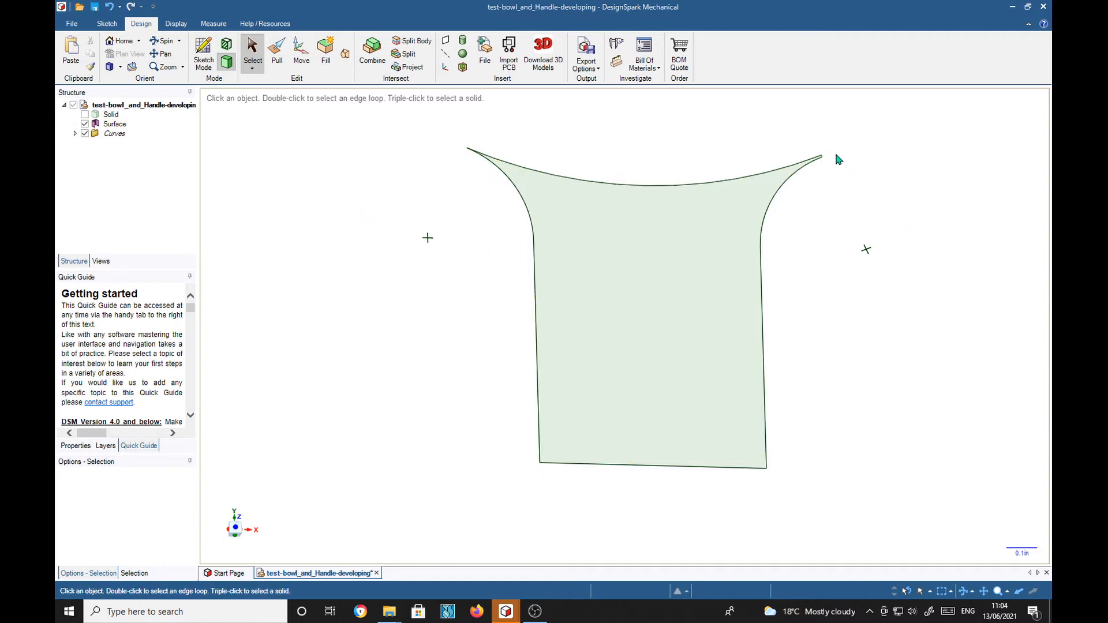
Examine the filled surface's upper right tip, where the arc and the fillet meet.
scroll(835, 158, "up", 5)
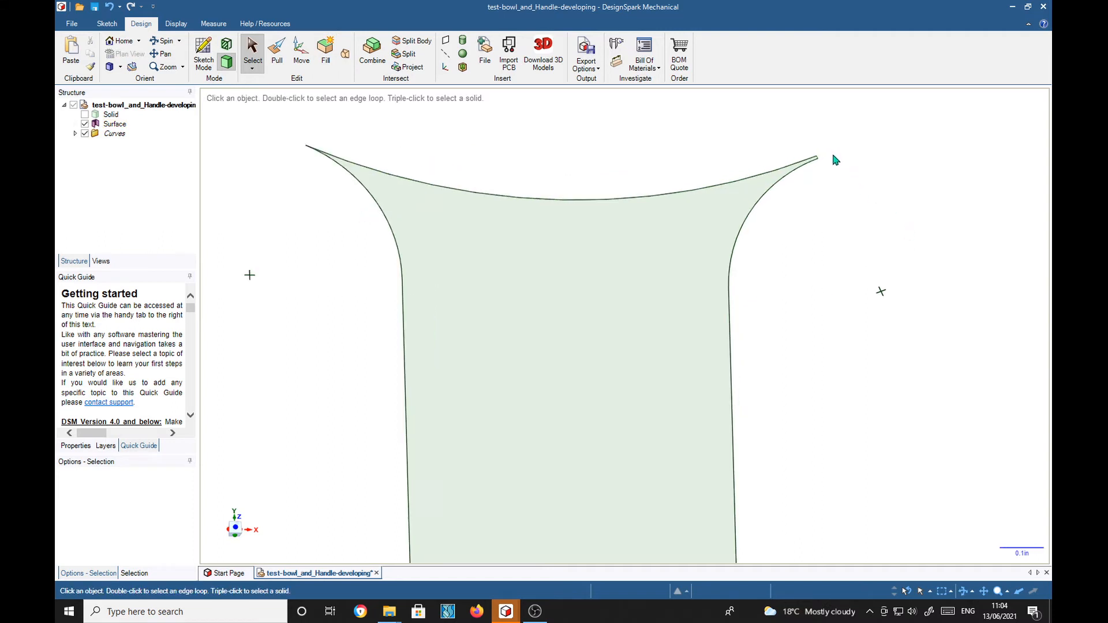
scroll(831, 161, "up", 5)
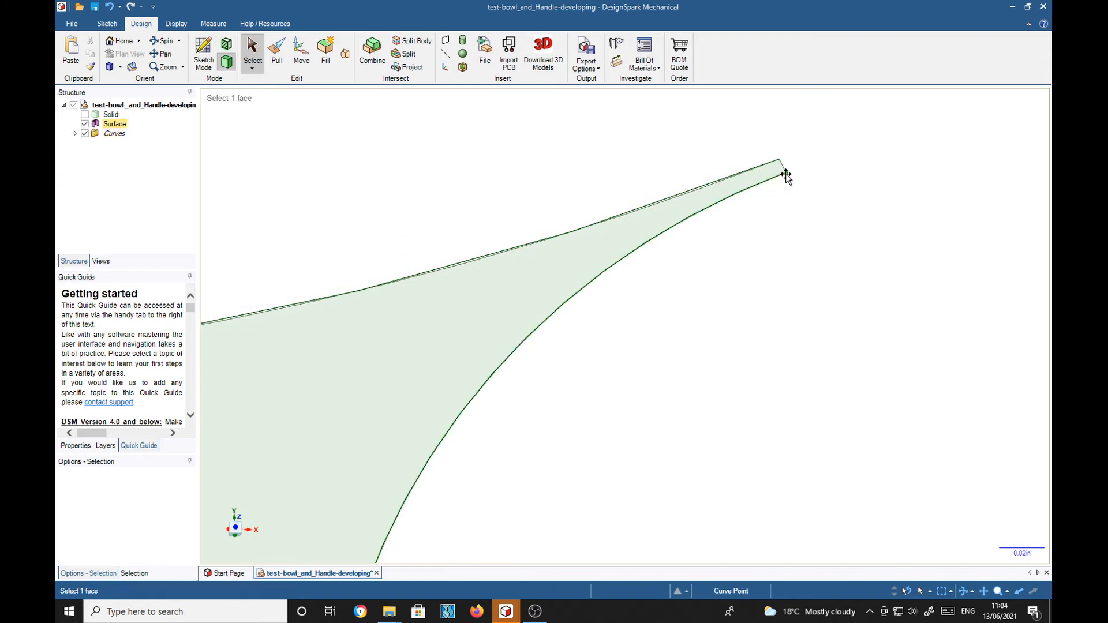
scroll(852, 254, "down", 6)
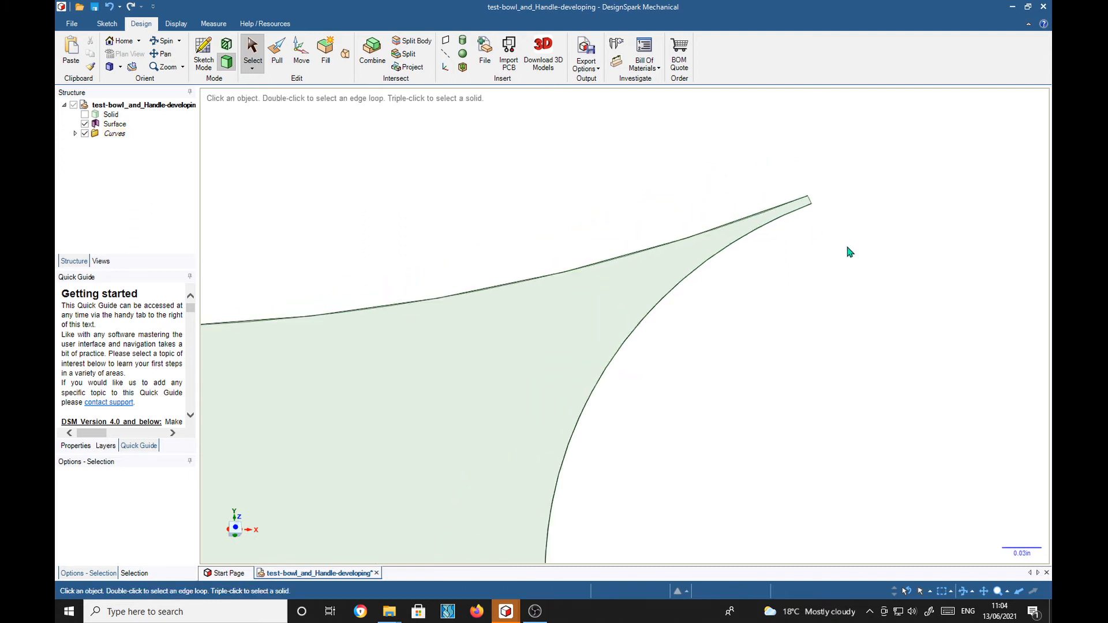
scroll(857, 267, "down", 2)
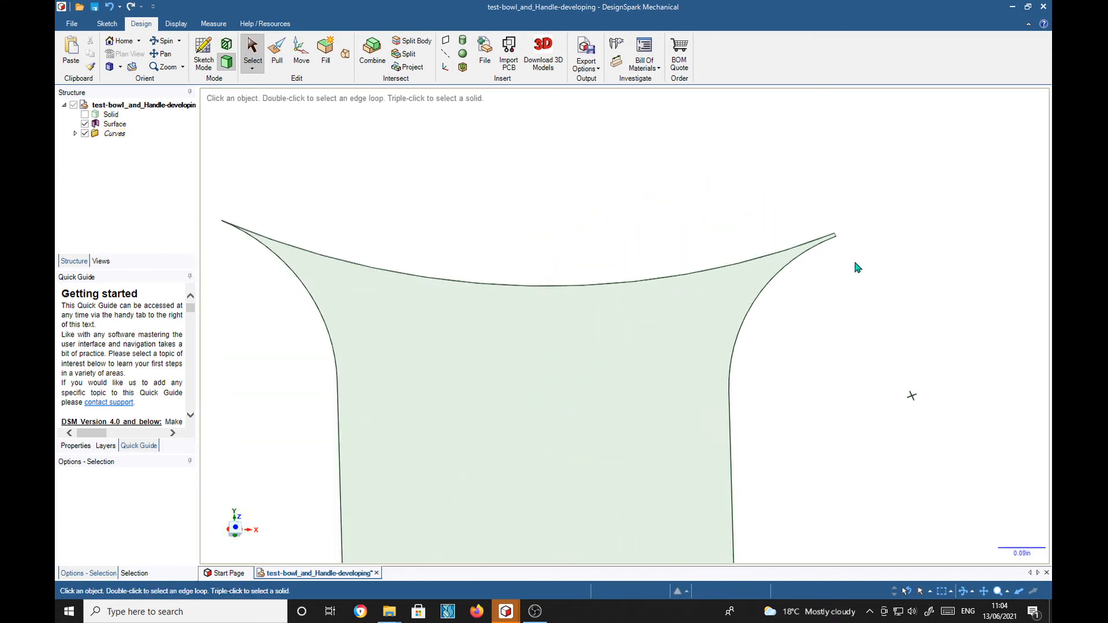
scroll(862, 291, "down", 1)
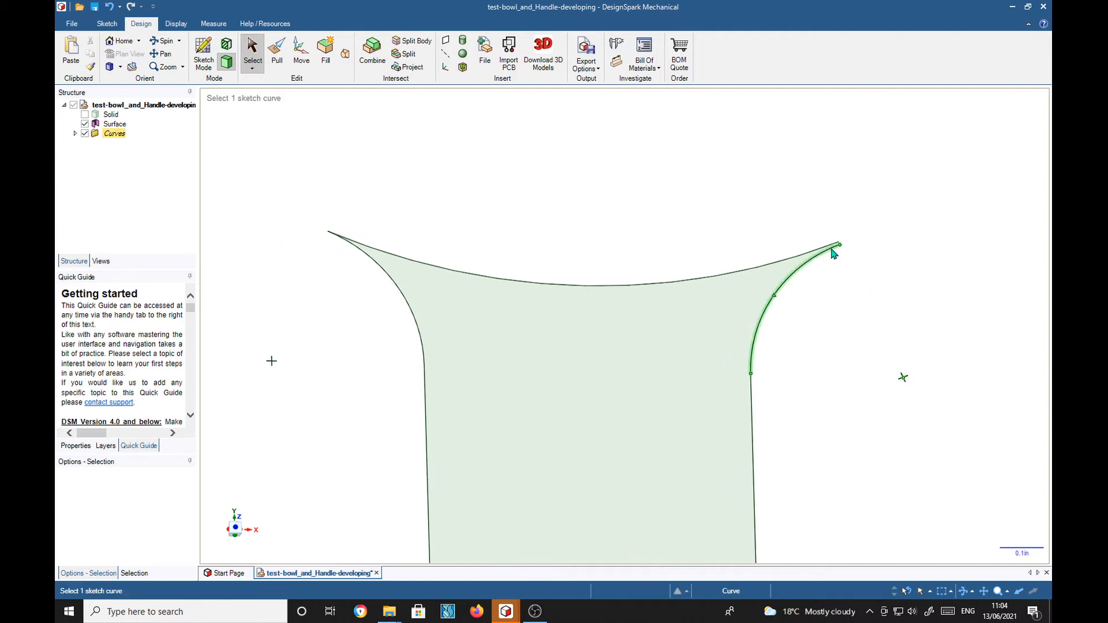
left_click(695, 304)
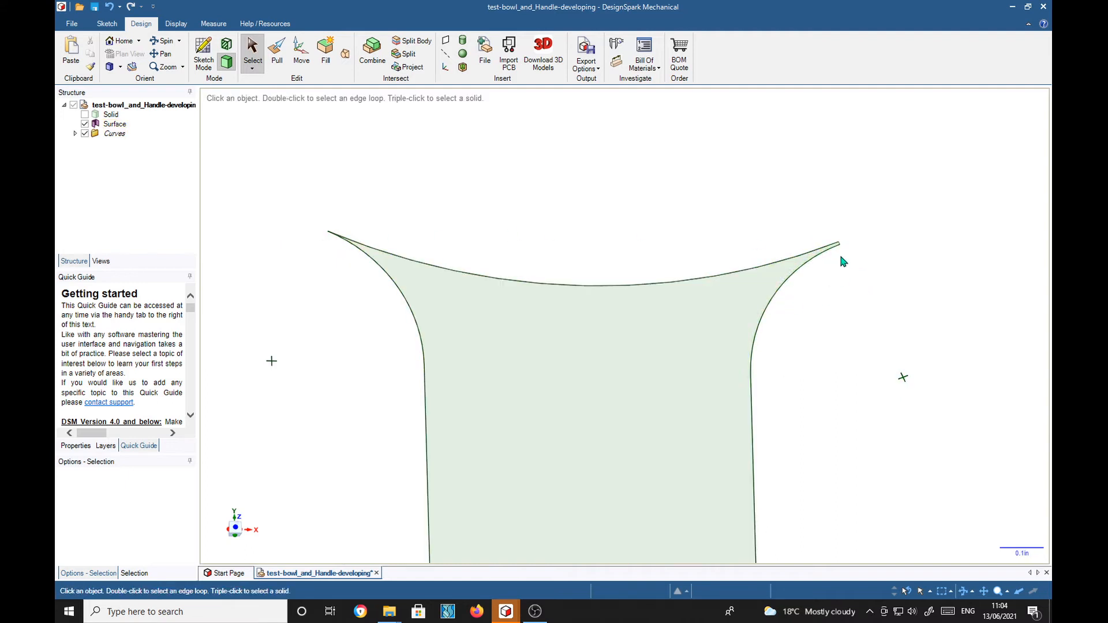
scroll(864, 328, "down", 3)
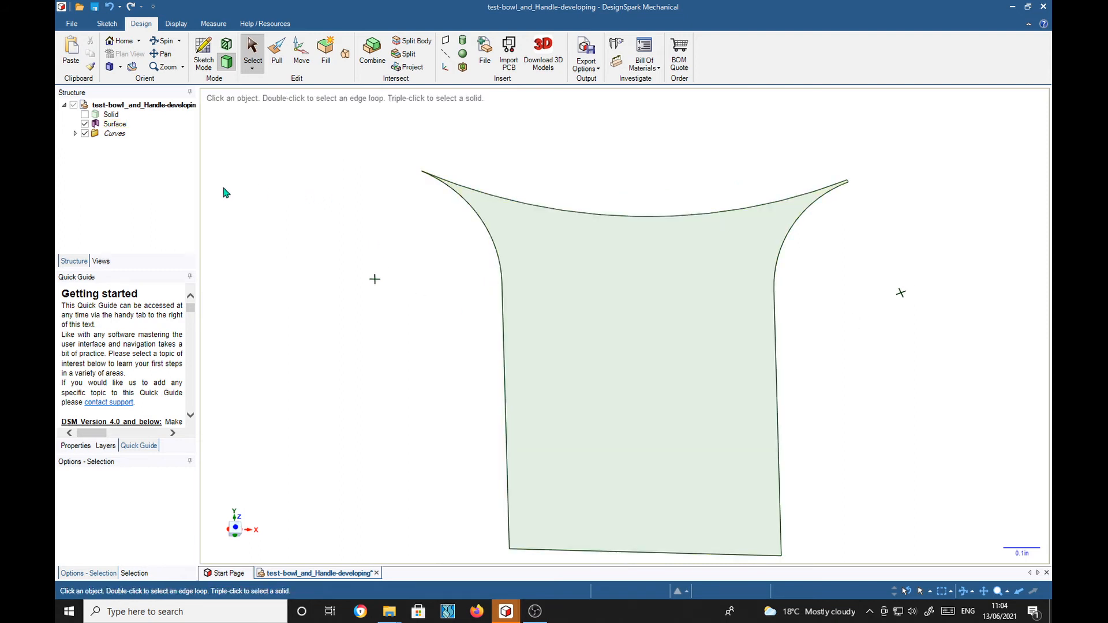
Delete the Curves folder and show the bowl solid together with the handle surface.
right_click(105, 137)
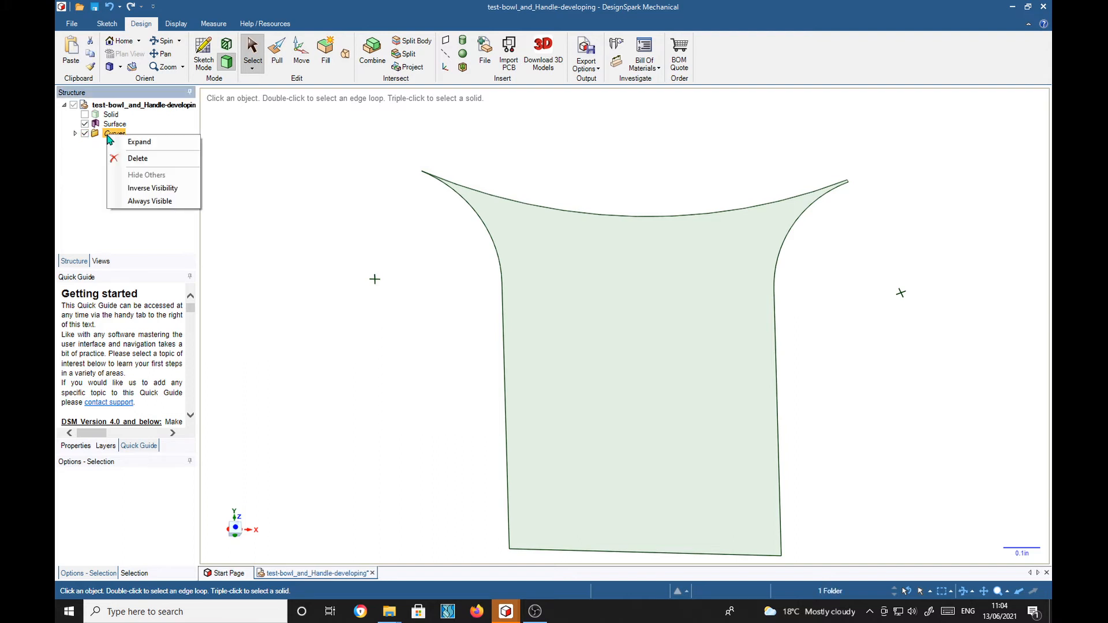
left_click(117, 160)
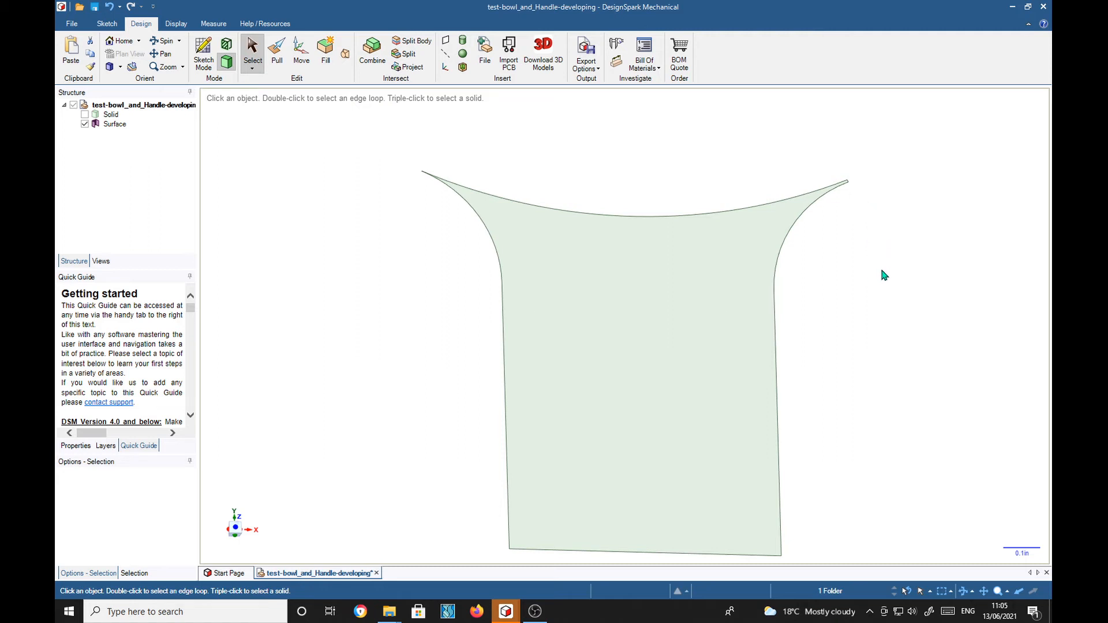
mouse_move(887, 312)
middle_mouse_down()
mouse_move(876, 310)
mouse_move(886, 234)
middle_mouse_up()
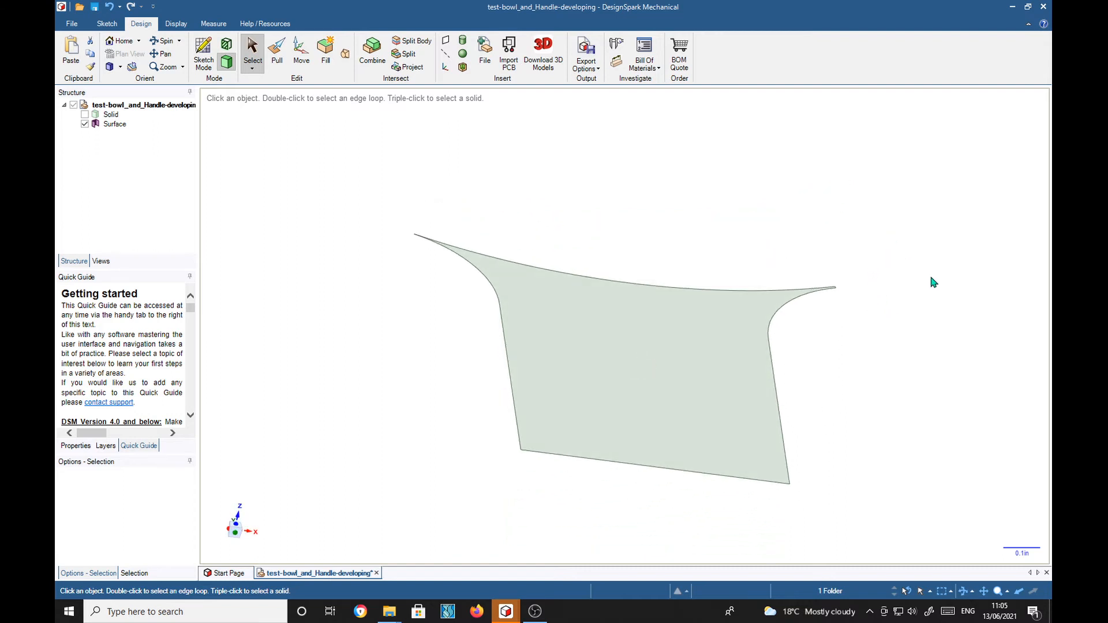
mouse_move(918, 334)
middle_mouse_down()
mouse_move(886, 349)
mouse_move(877, 340)
middle_mouse_up()
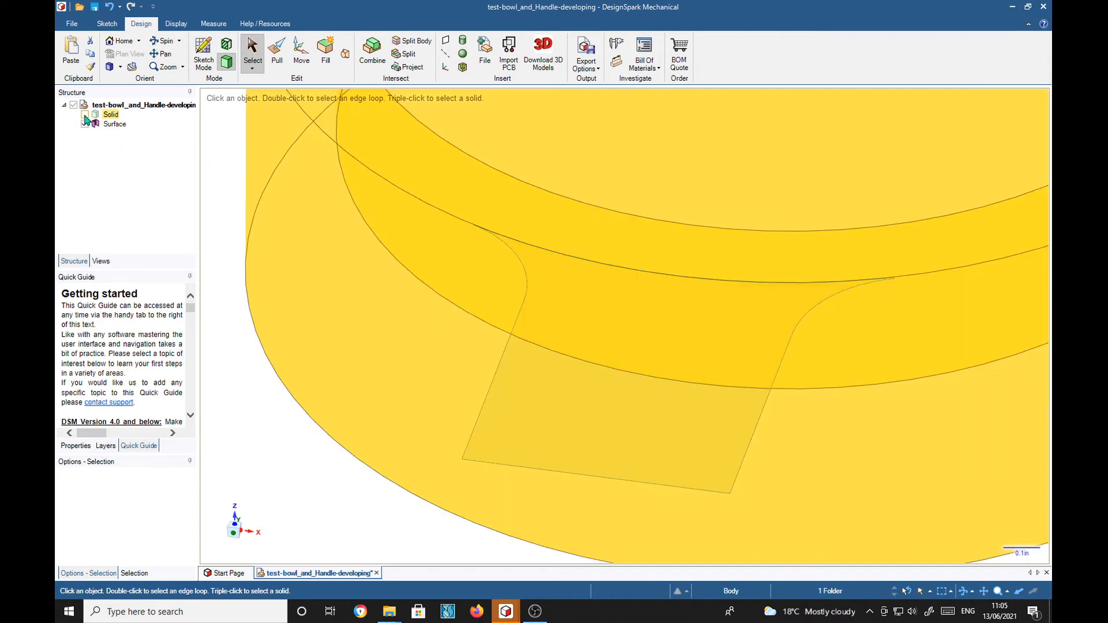
left_click(85, 115)
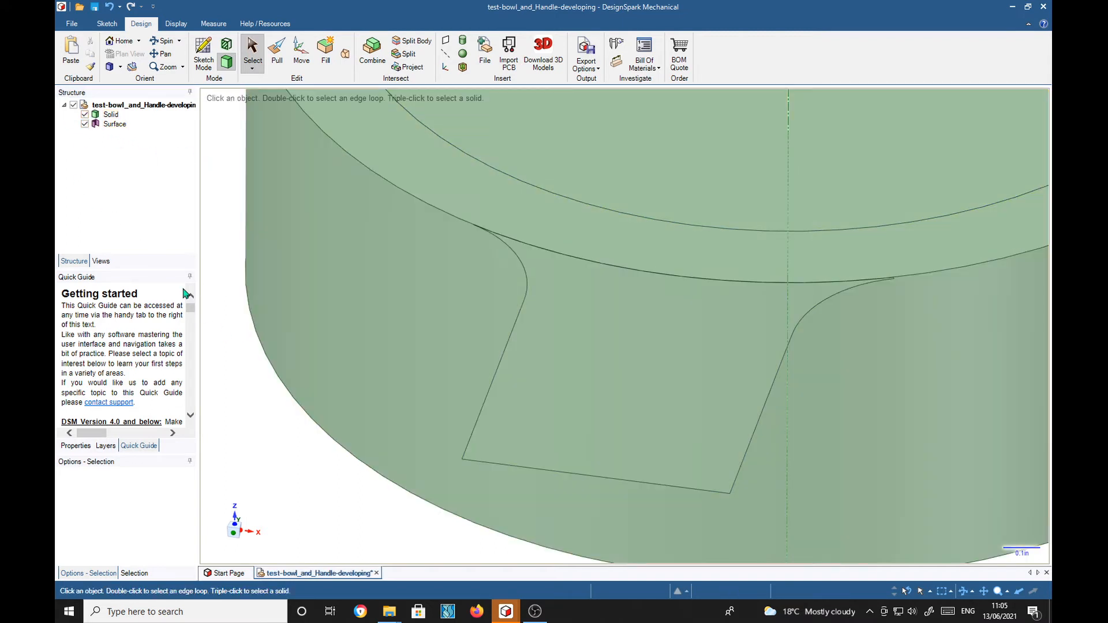
Delete the handle surface so that only the bowl solid is left.
left_click(116, 125)
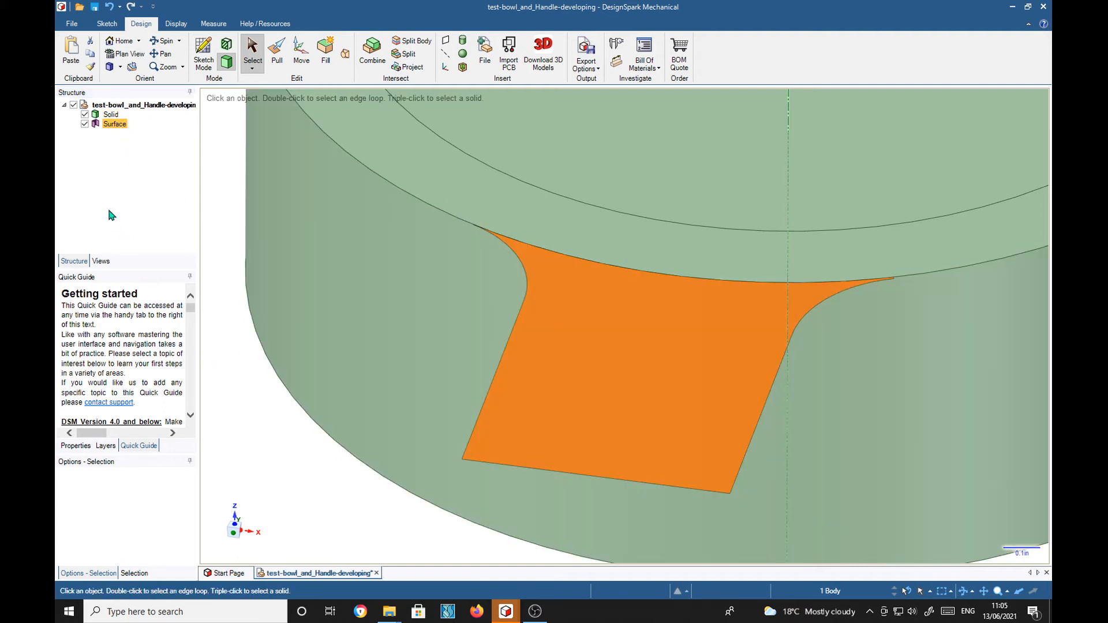
key("Delete")
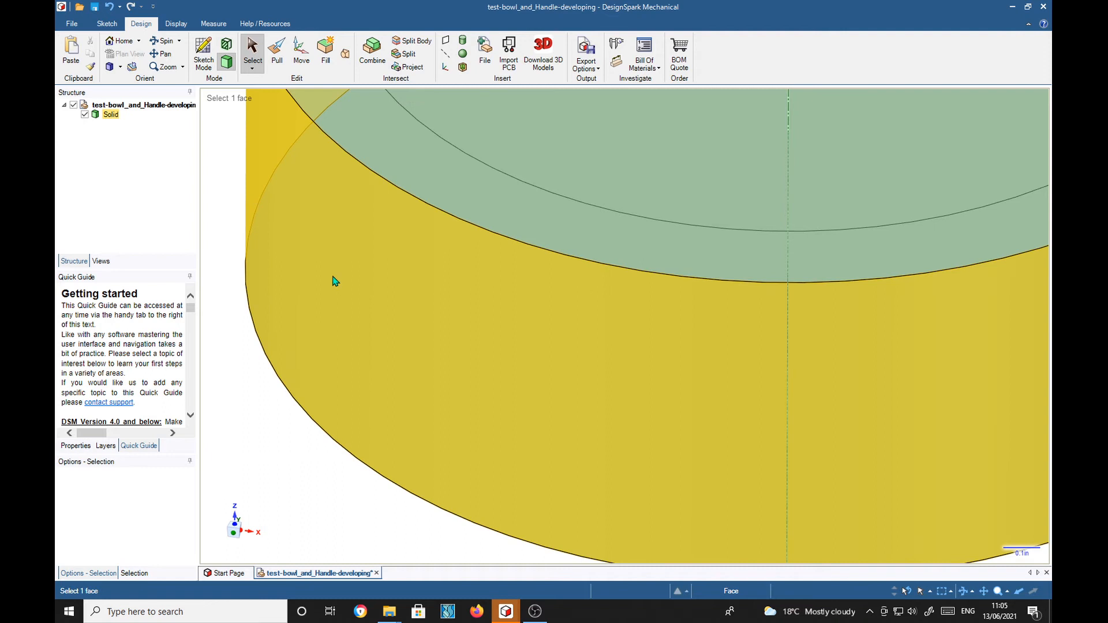
scroll(637, 294, "down", 6)
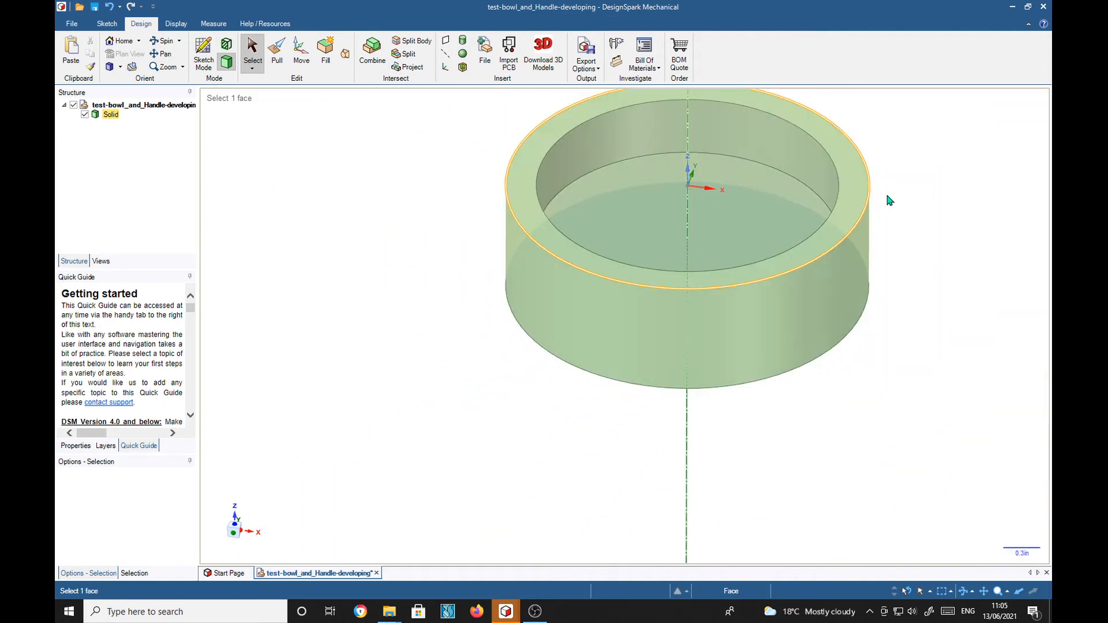
middle_click_drag(961, 176, 874, 250, "shift")
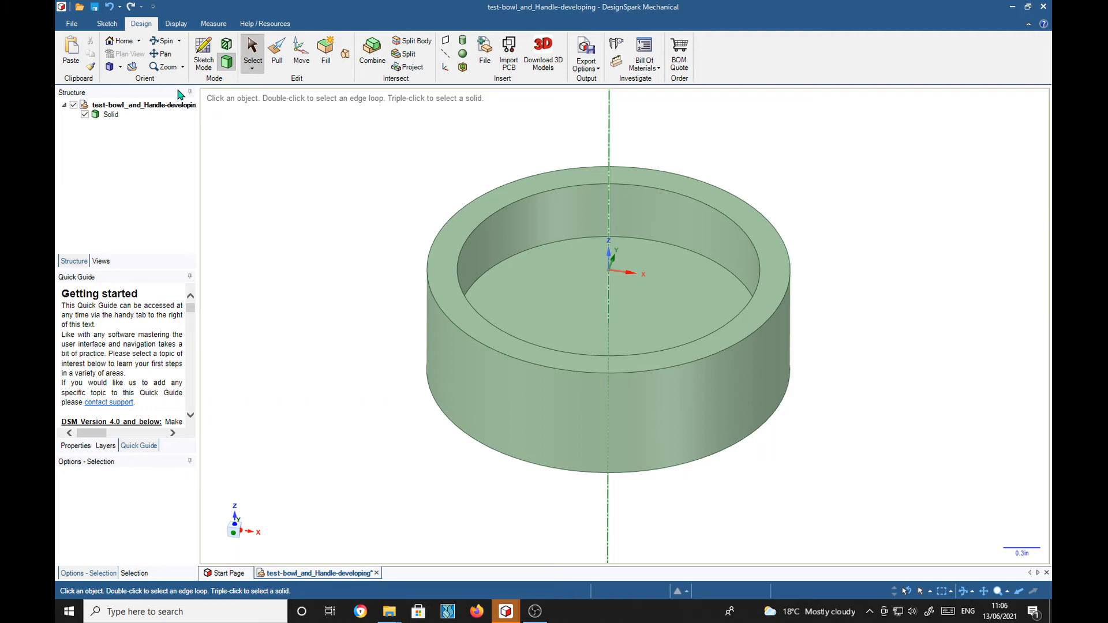
Start a rectangle sketch on the bowl's top rim face in plan view, with room below the bowl for the handle.
left_click(110, 25)
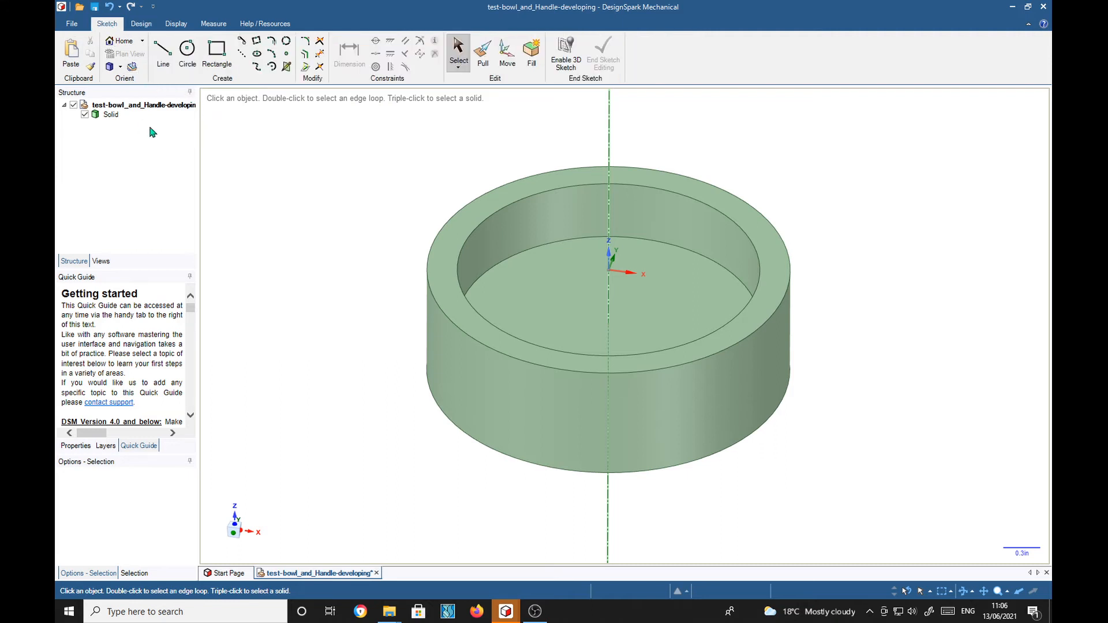
left_click(218, 53)
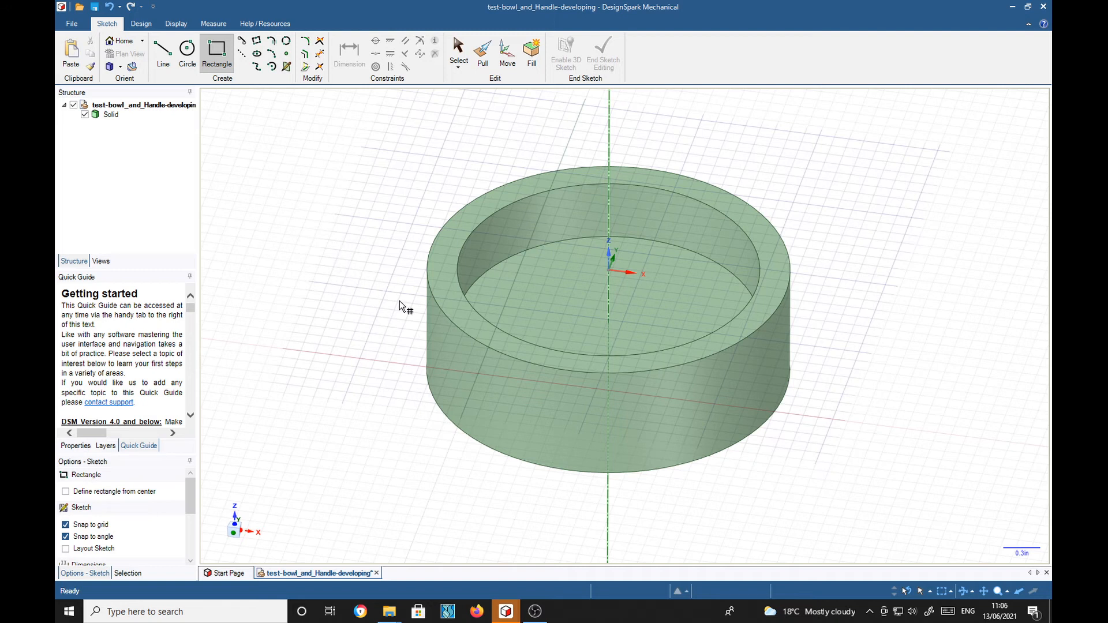
left_click(441, 275)
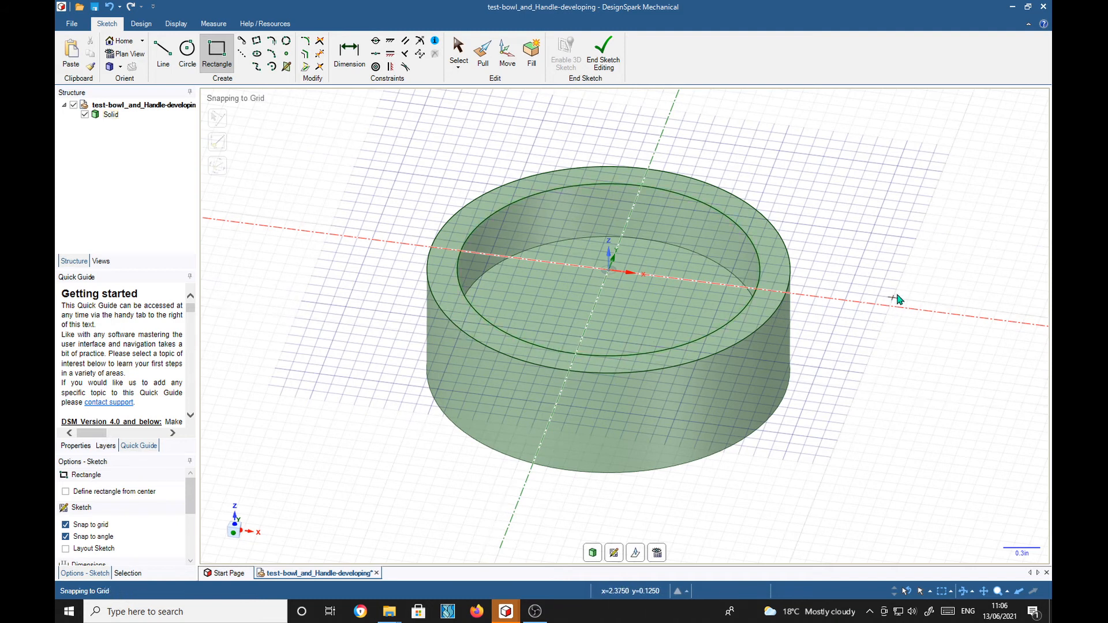
key("v")
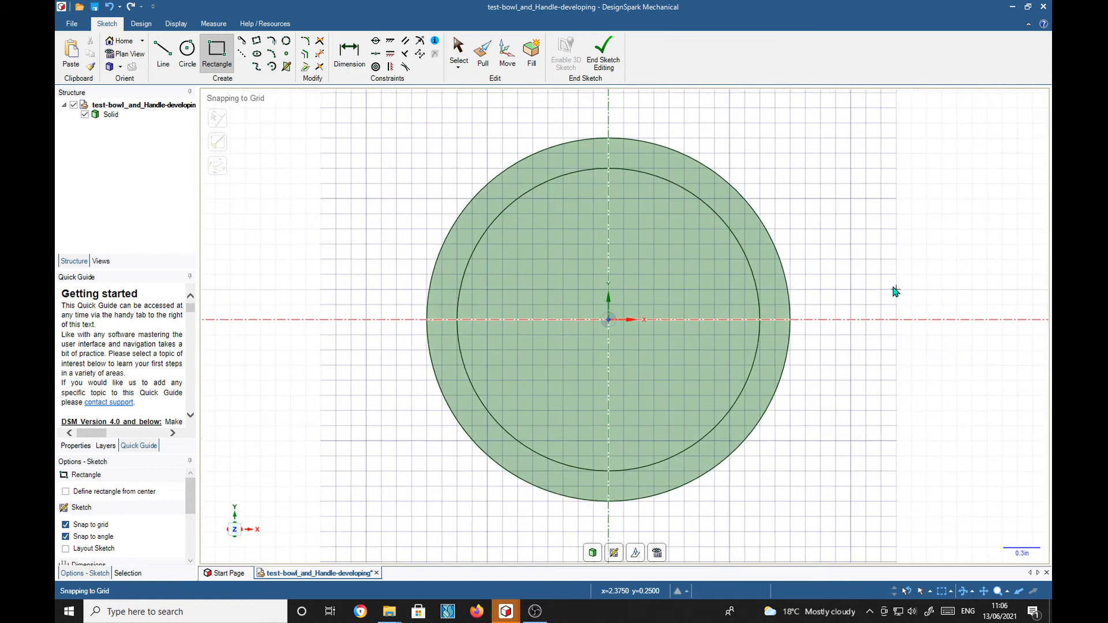
scroll(866, 315, "down", 1)
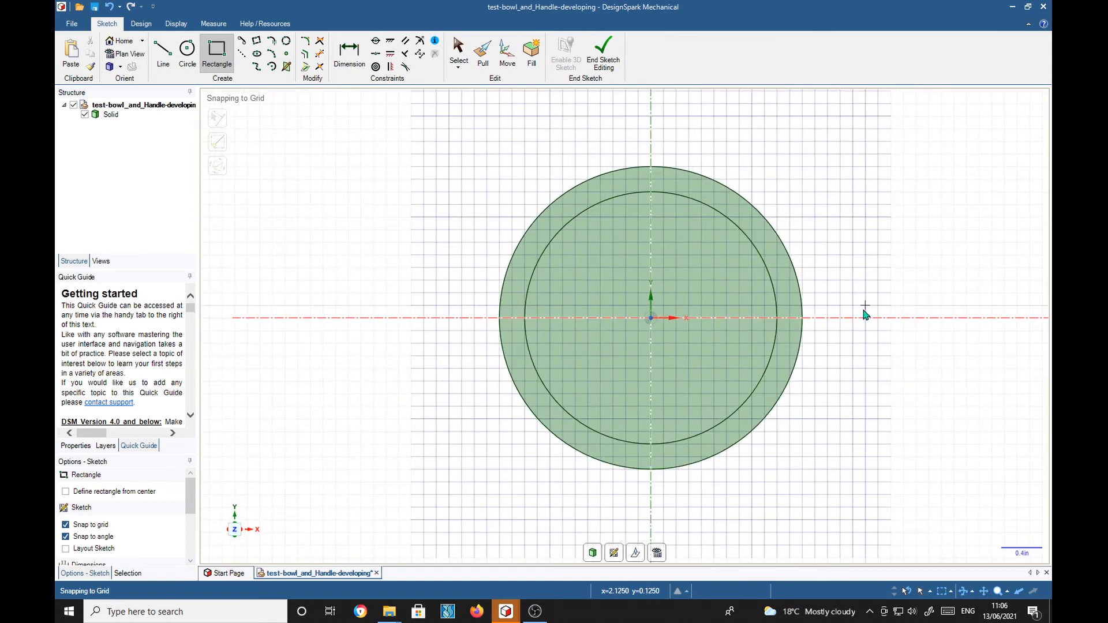
scroll(864, 315, "down", 1)
mouse_move(843, 312)
middle_mouse_down("shift")
mouse_move(822, 242)
mouse_move(804, 227)
mouse_move(810, 242)
middle_mouse_up("shift")
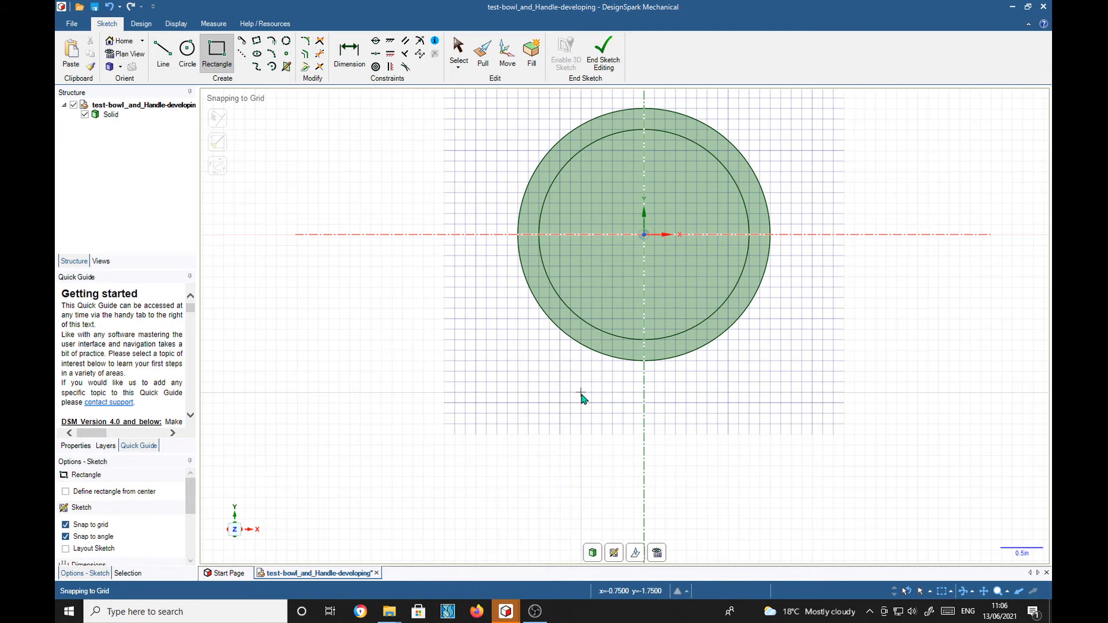
Sketch a handle rectangle 0.5 in wide and 1.25 in long, centred on the Y axis and overlapping the bowl's rim, and start Pull.
left_click(623, 455)
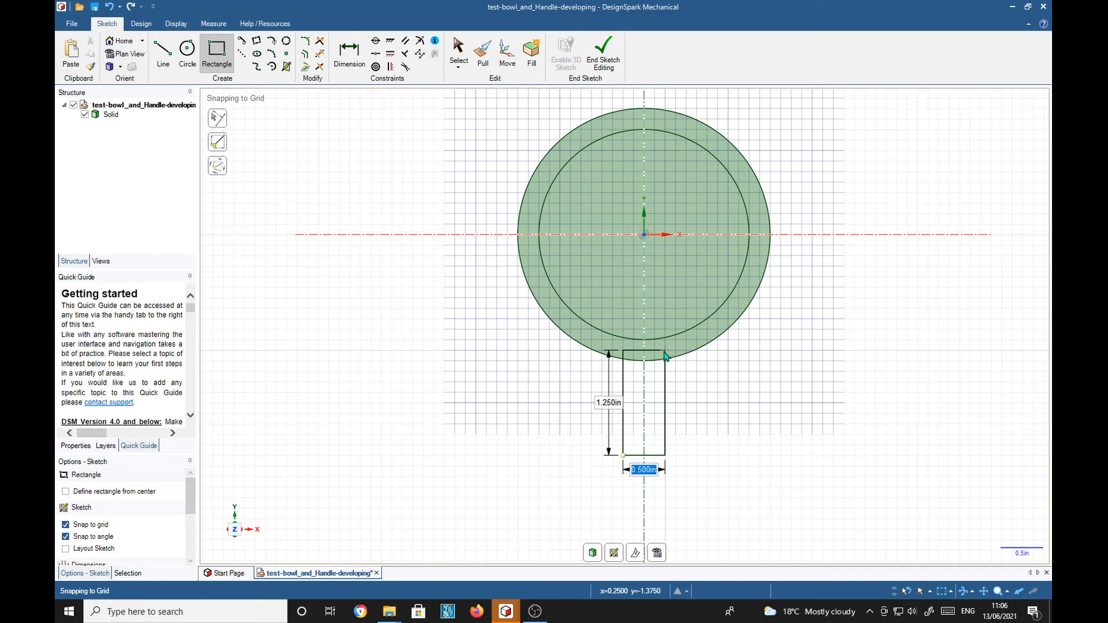
left_click(664, 356)
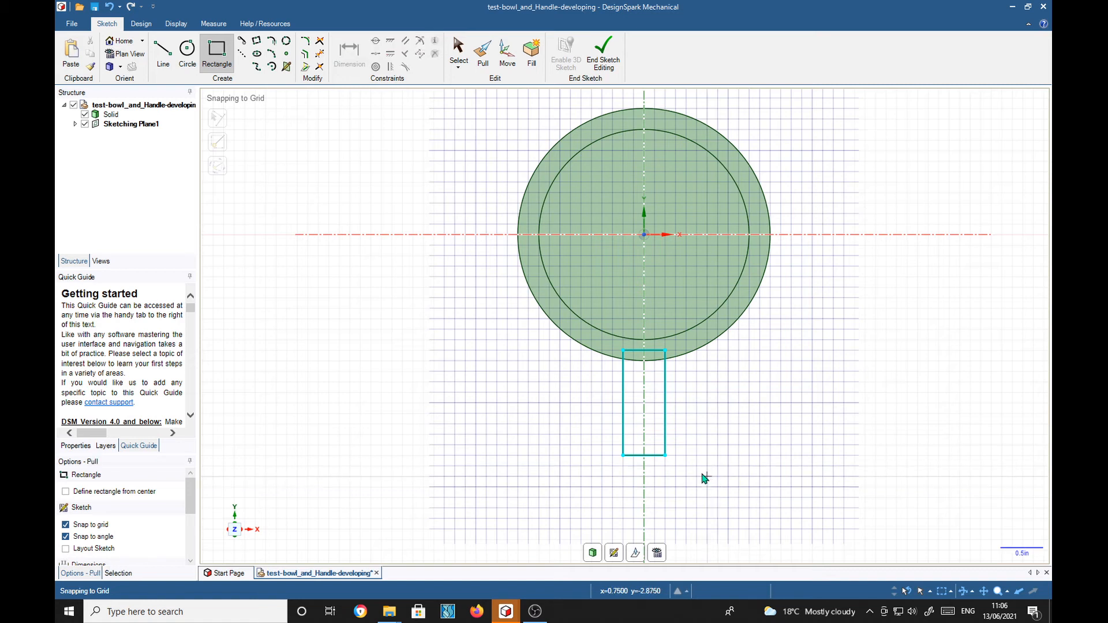
key("p")
middle_click_drag(802, 459, 787, 366)
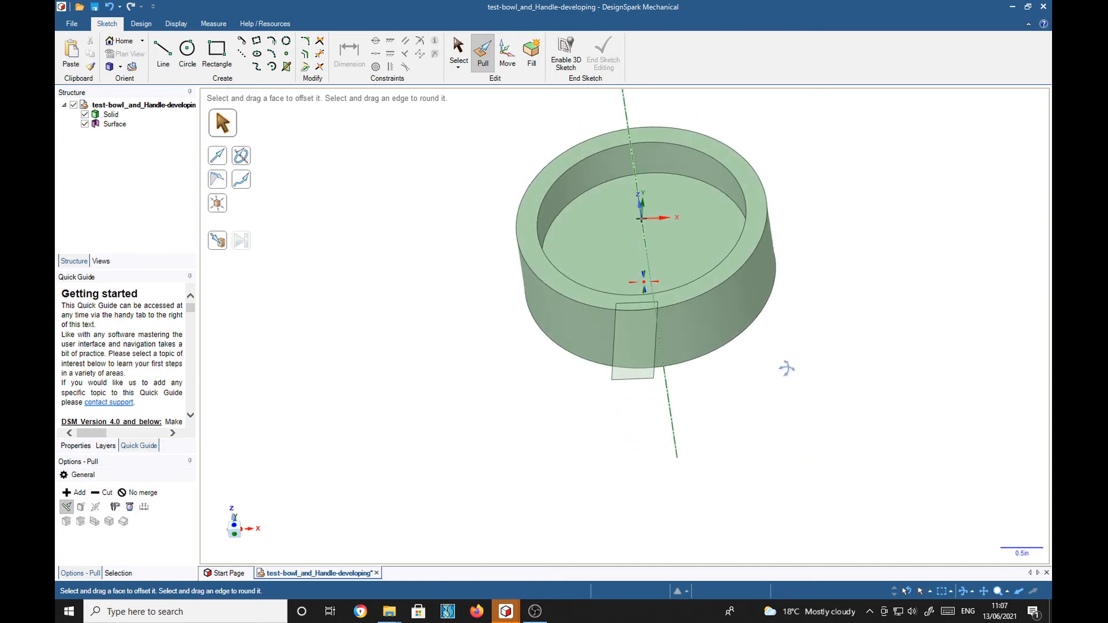
Try to pull both faces of the handle rectangle up to the bowl's underside, then undo the pull.
left_click(635, 367)
left_click(635, 369)
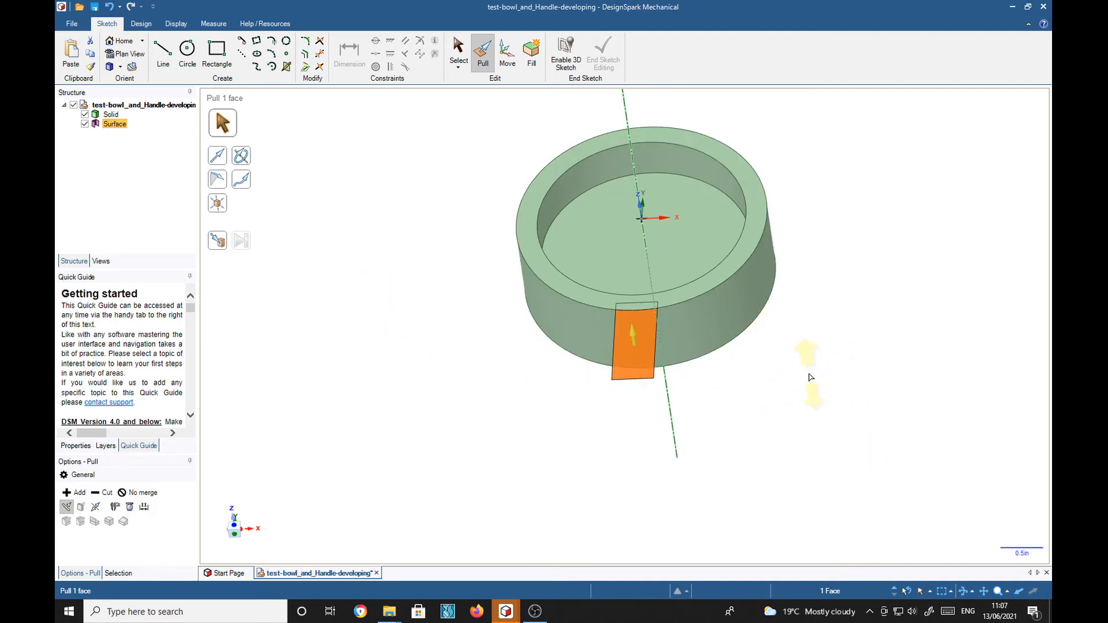
key("ctrl")
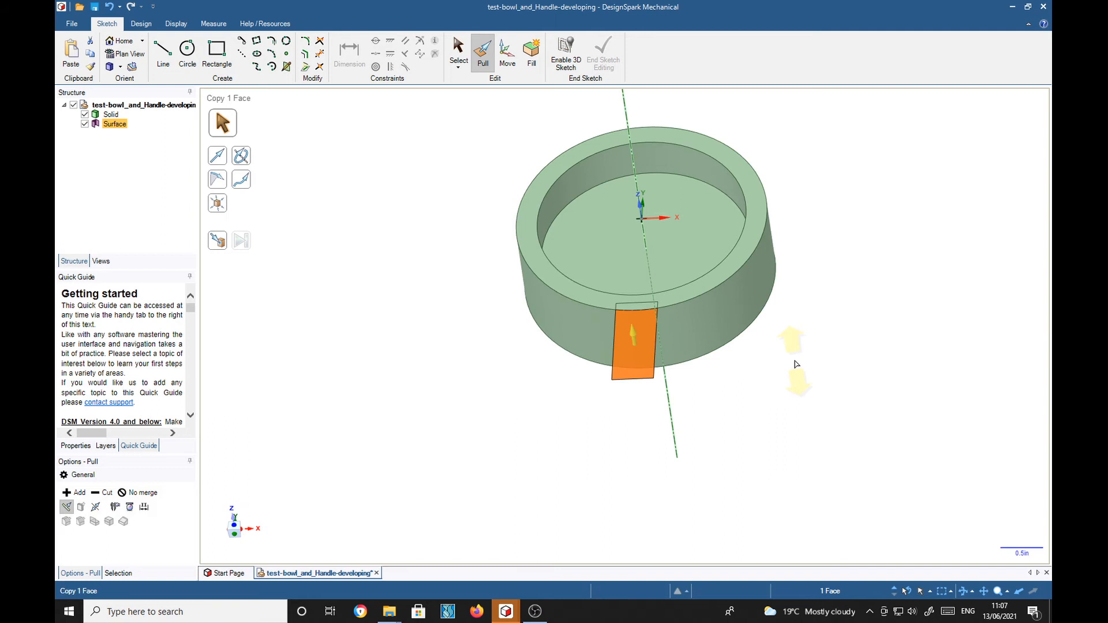
left_click(638, 311, "ctrl")
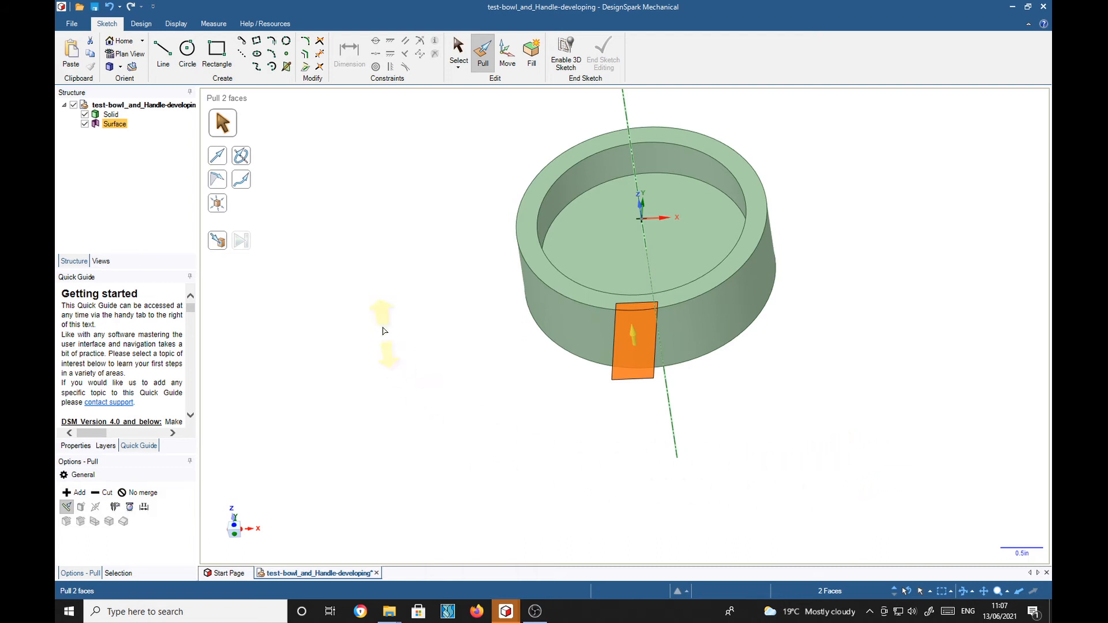
left_click(218, 242)
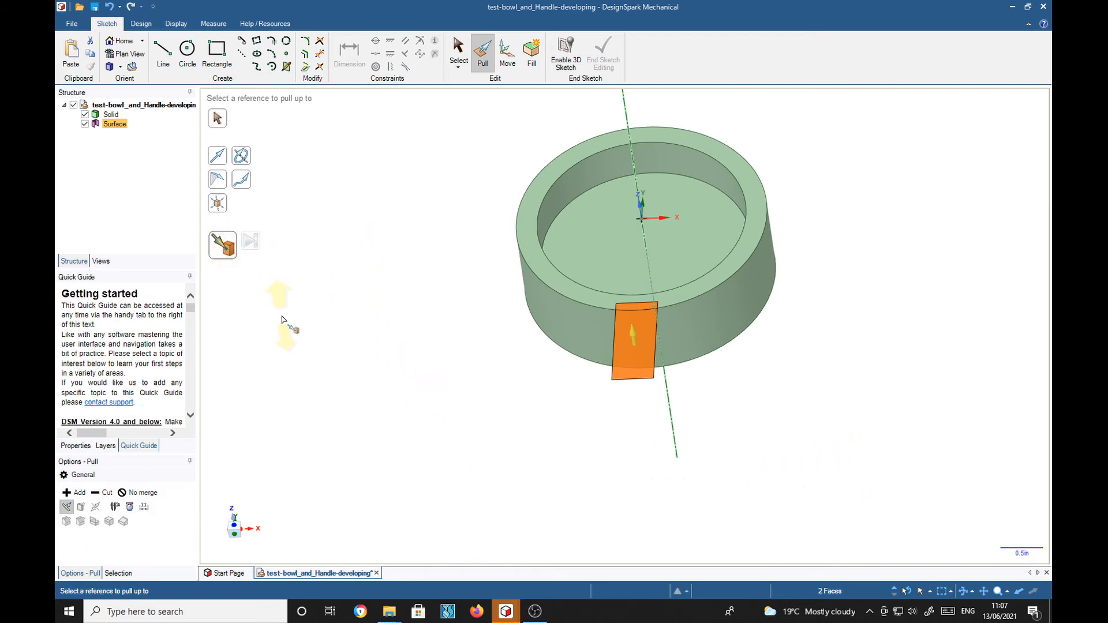
middle_click_drag(569, 461, 630, 319)
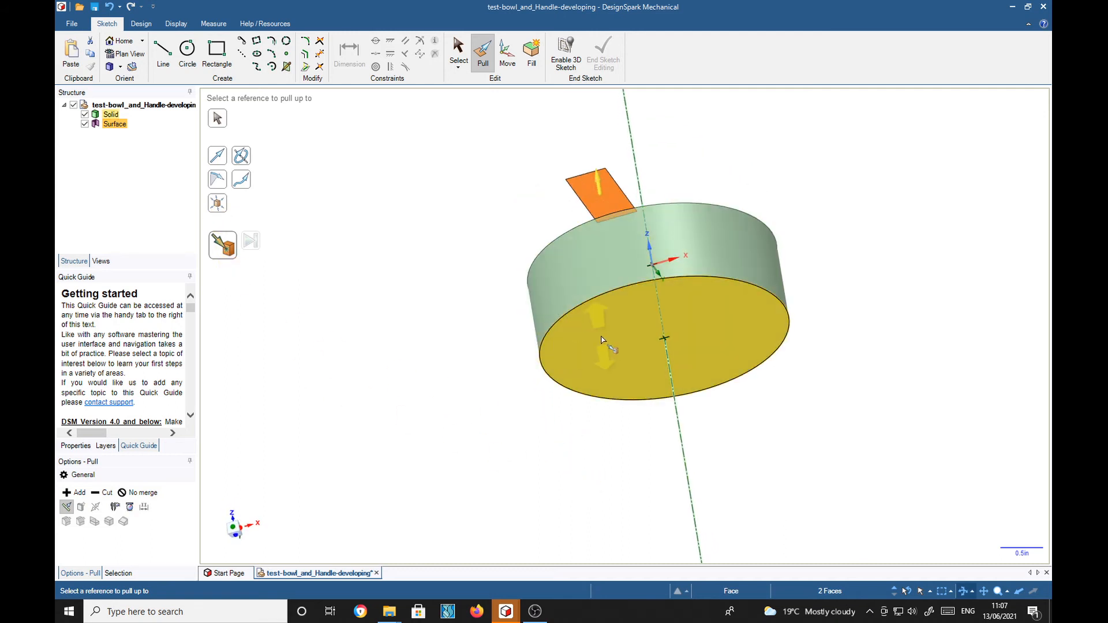
left_click(629, 314)
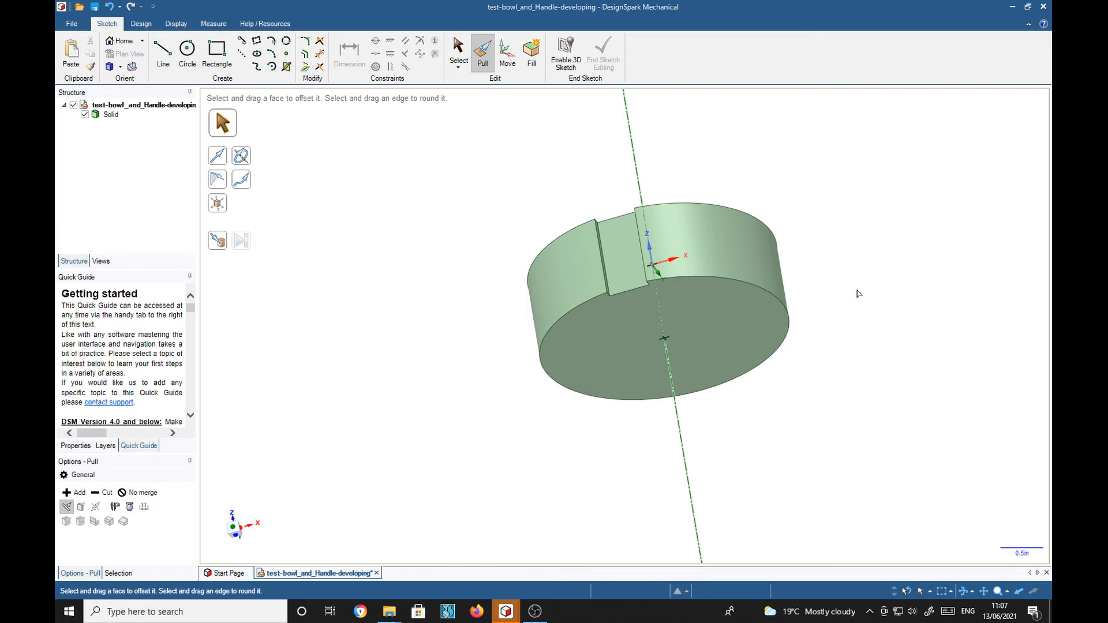
key("ctrl+z")
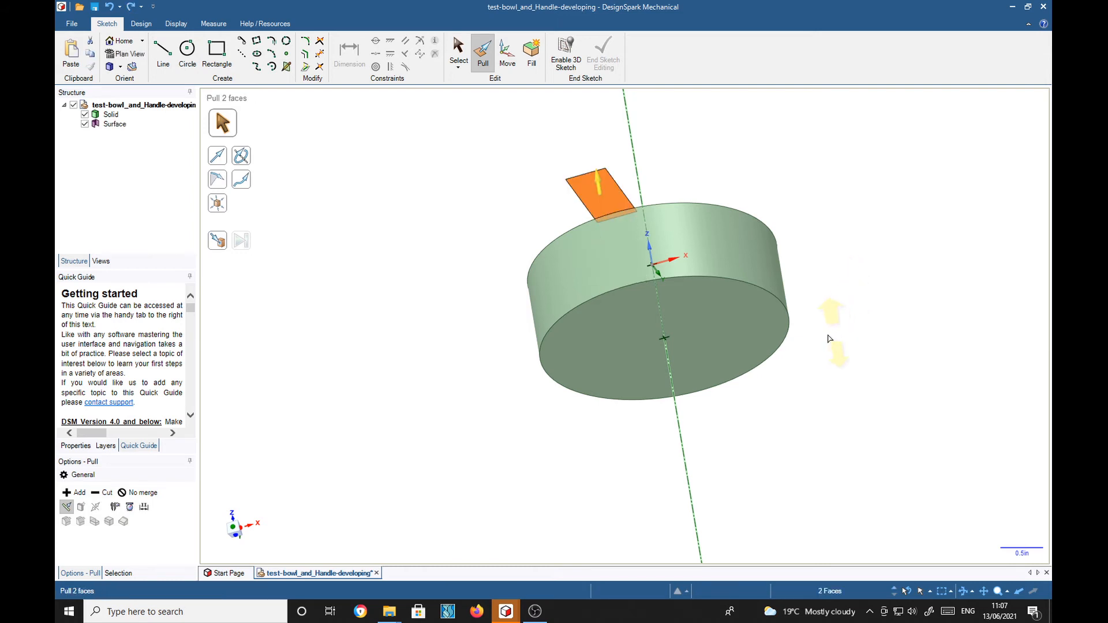
Pull both handle faces up to the bowl's underside using the Add option.
left_click(218, 240)
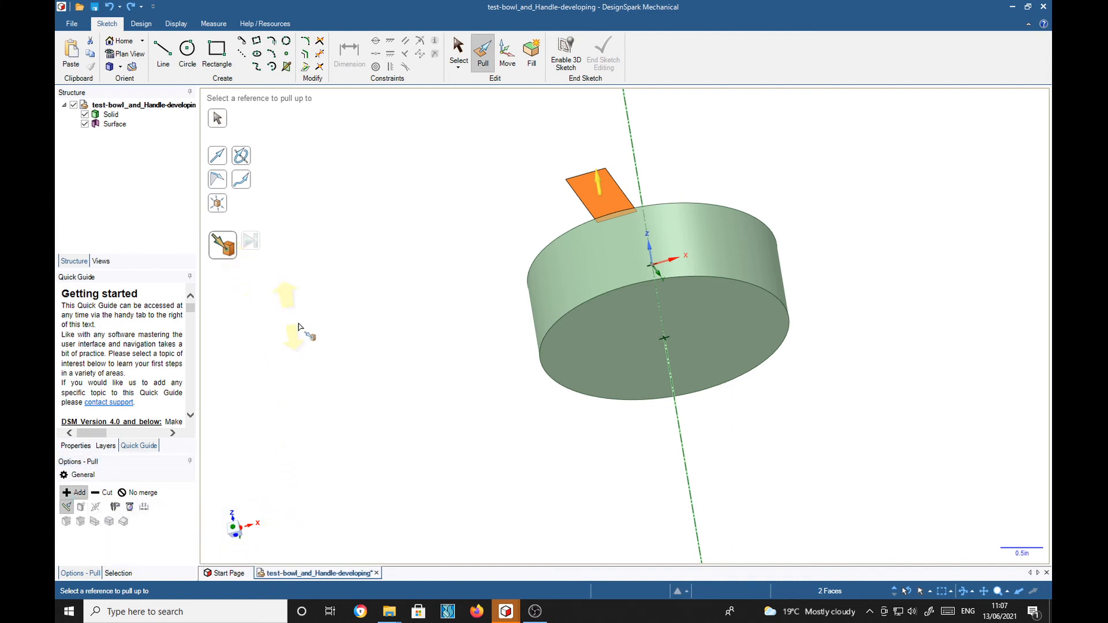
left_click(616, 346)
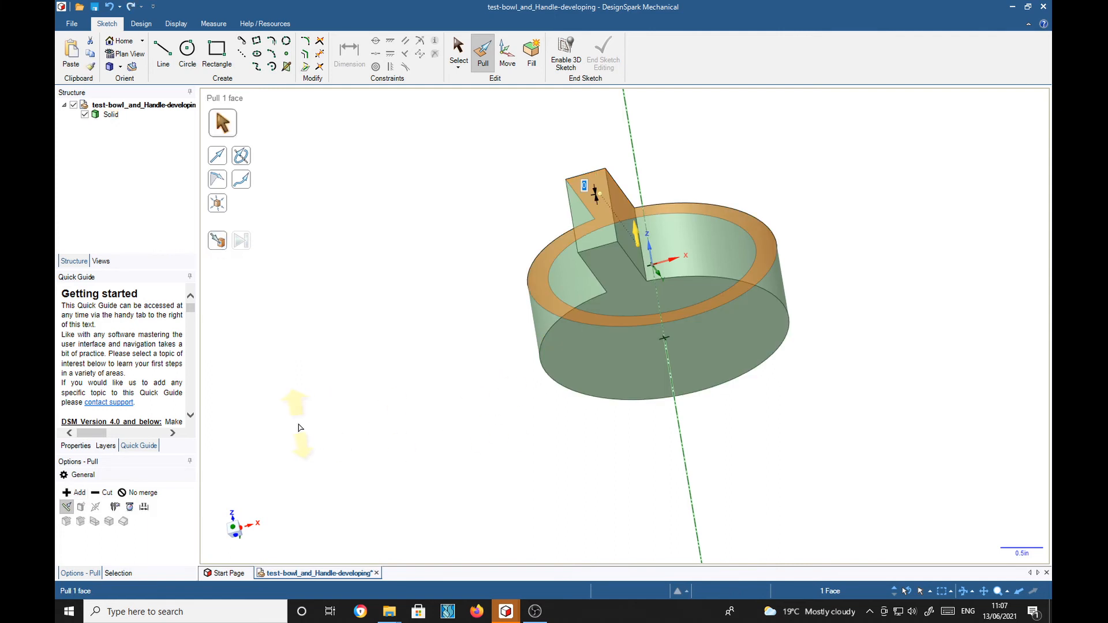
middle_click_drag(864, 167, 899, 298)
key("Escape")
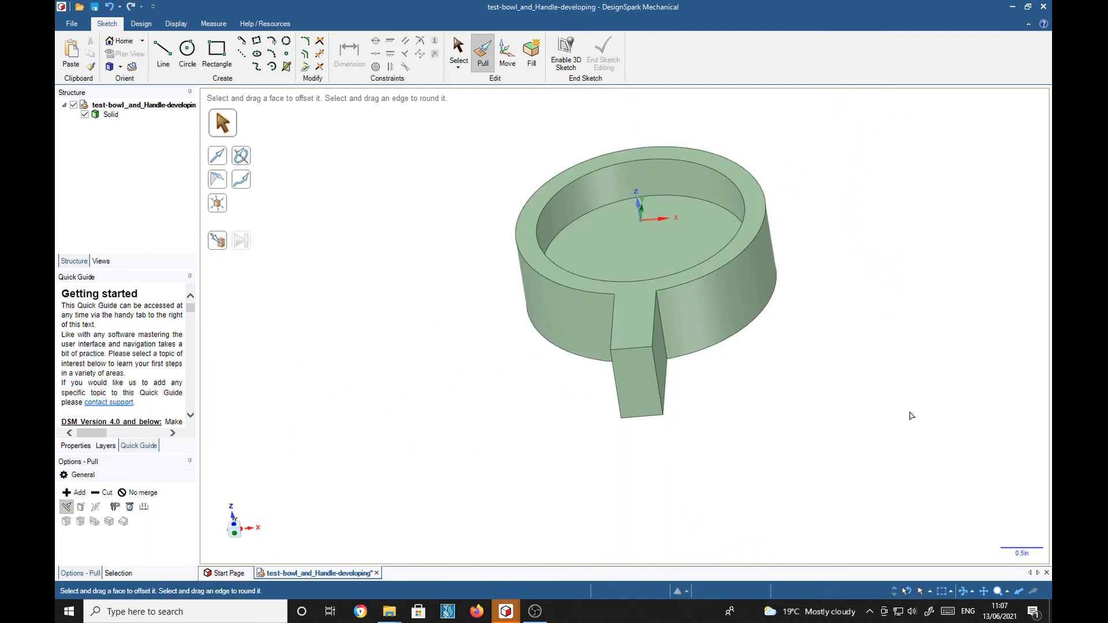
Round the two vertical edges where the handle meets the bowl with a 1 in radius.
left_click(664, 334)
middle_click_drag(799, 430, 763, 457)
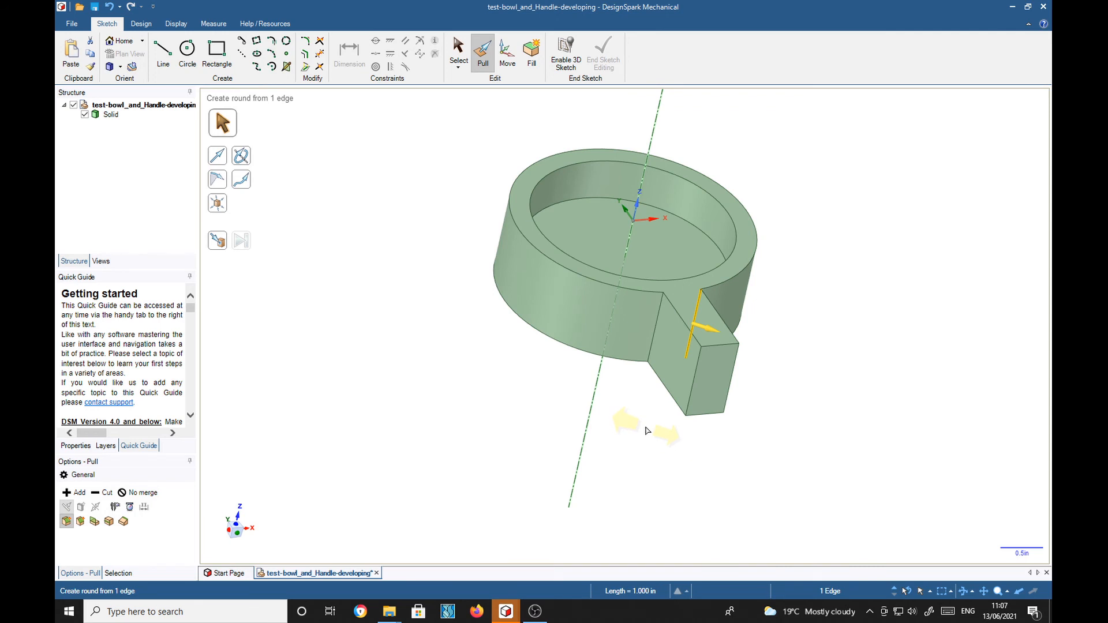
left_click(655, 330, "ctrl")
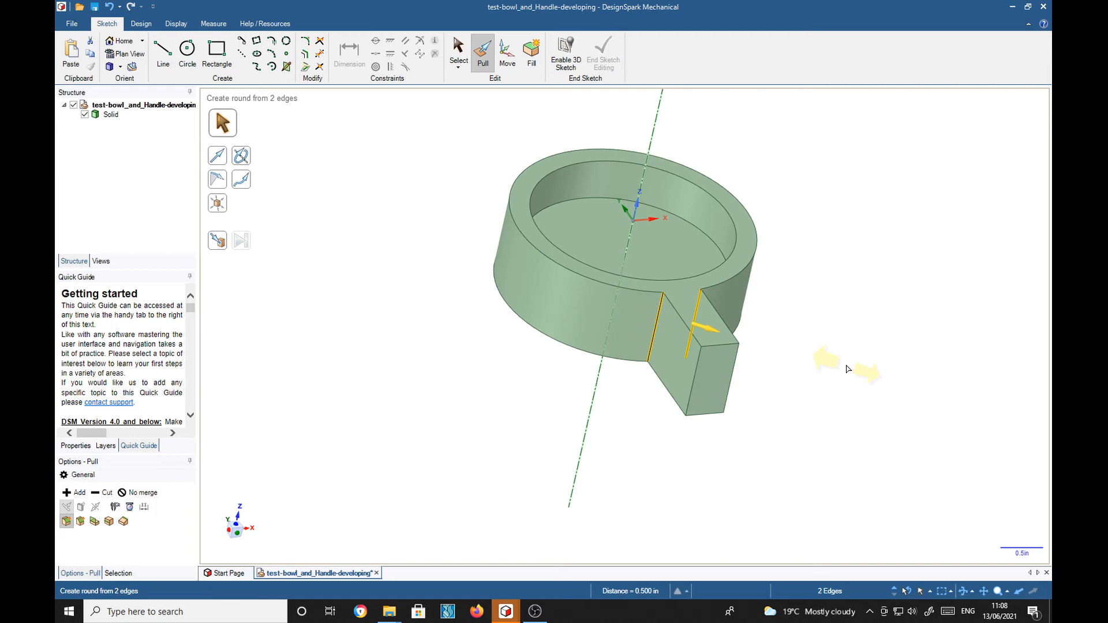
type("1")
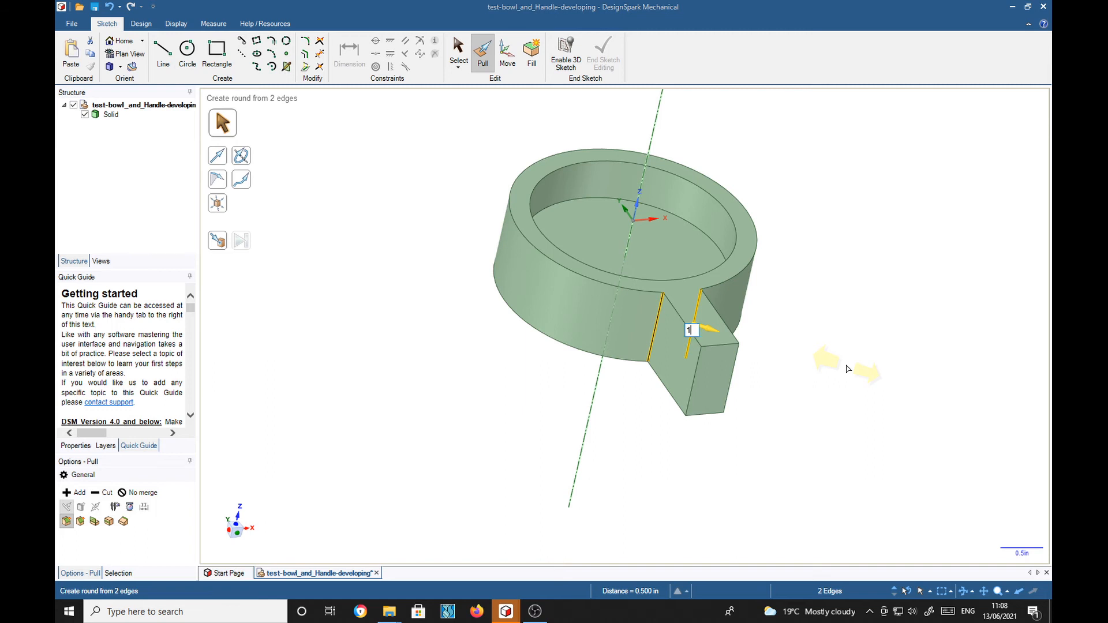
key("Return")
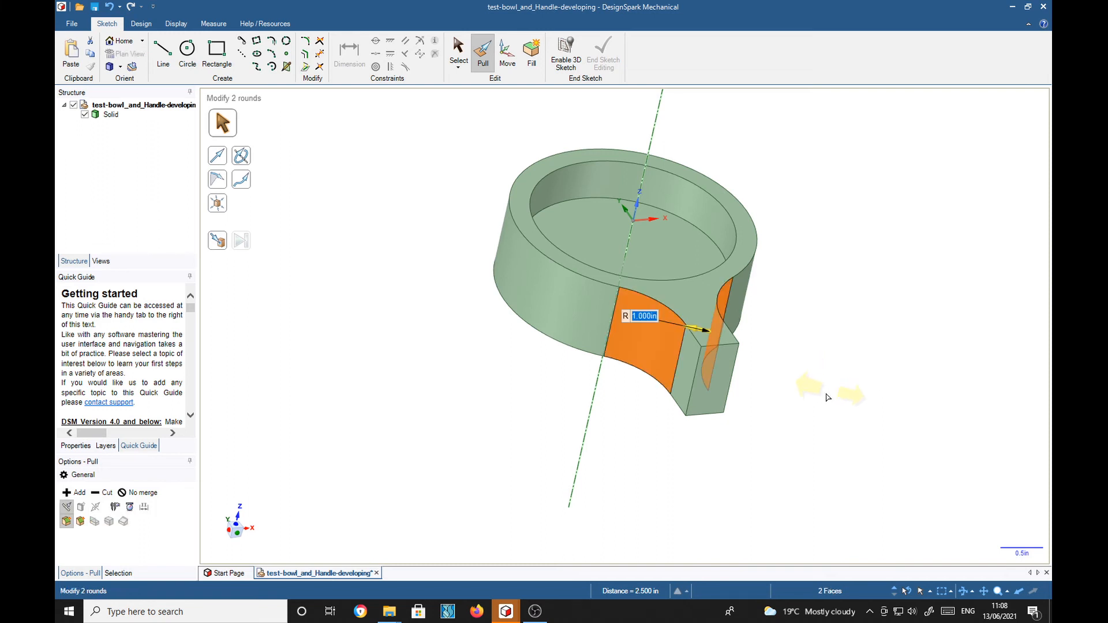
Reduce the radius of the two rounds between handle and bowl and inspect the handle's shape.
key("BackSpace")
key("Return")
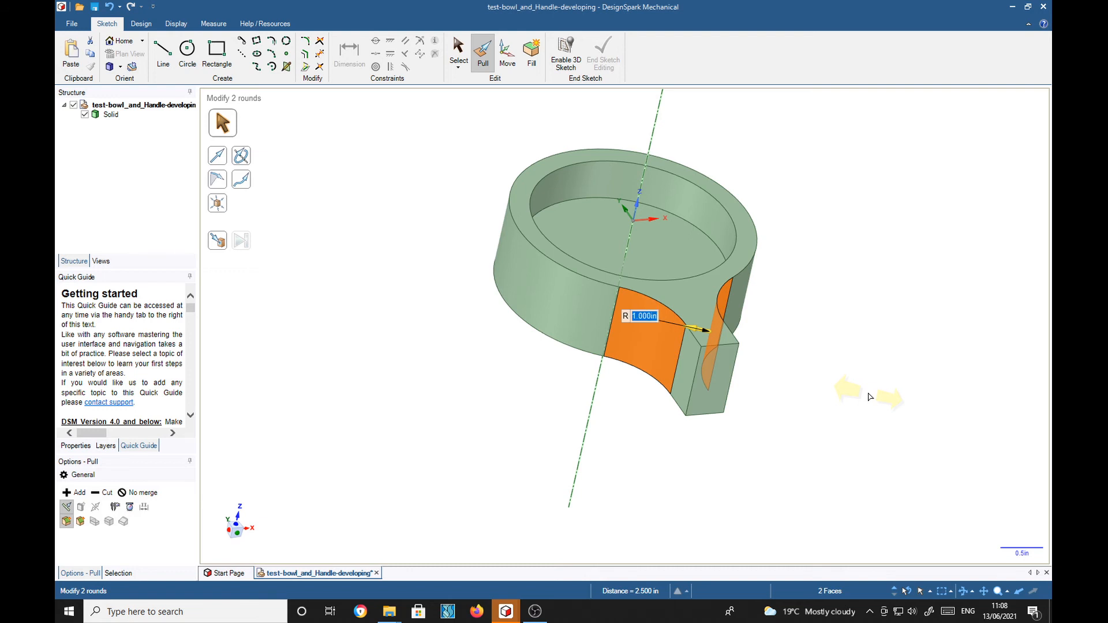
mouse_move(941, 292)
middle_mouse_down()
mouse_move(901, 344)
mouse_move(804, 383)
mouse_move(822, 275)
mouse_move(918, 268)
mouse_move(935, 280)
middle_mouse_up()
left_click(894, 339)
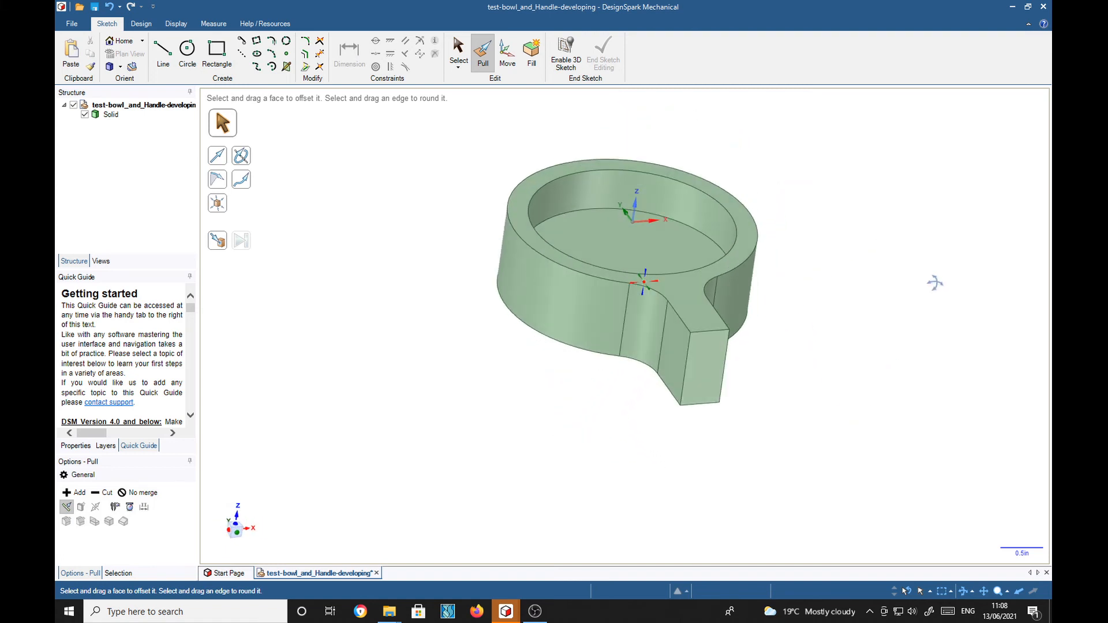
mouse_move(848, 278)
middle_mouse_down()
mouse_move(864, 277)
mouse_move(864, 350)
middle_mouse_up()
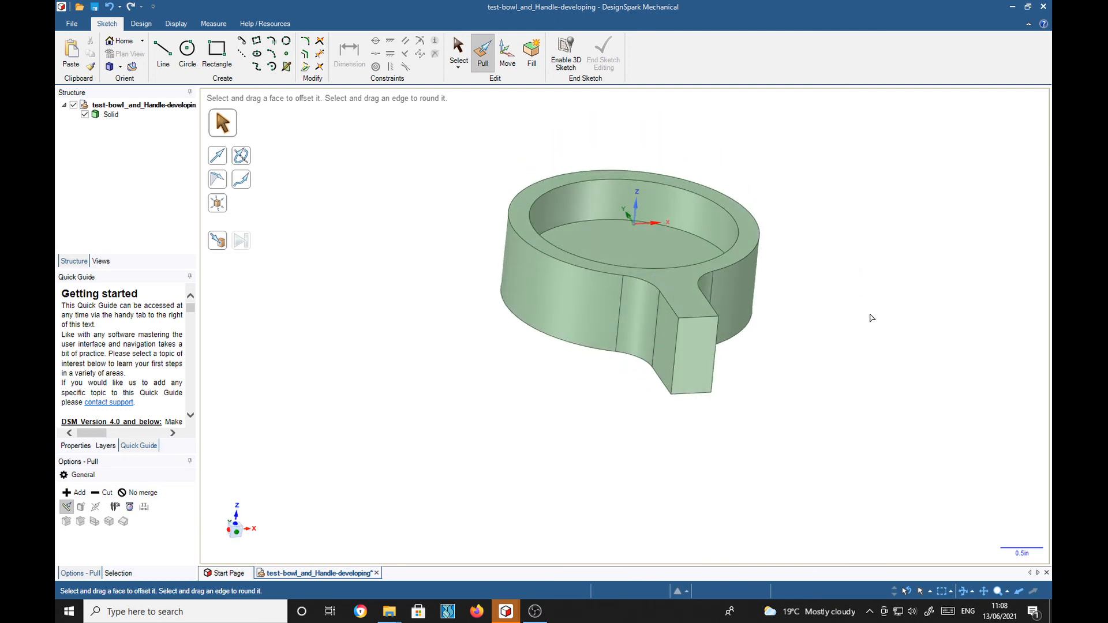
mouse_move(876, 302)
middle_mouse_down()
mouse_move(846, 322)
mouse_move(857, 335)
middle_mouse_up()
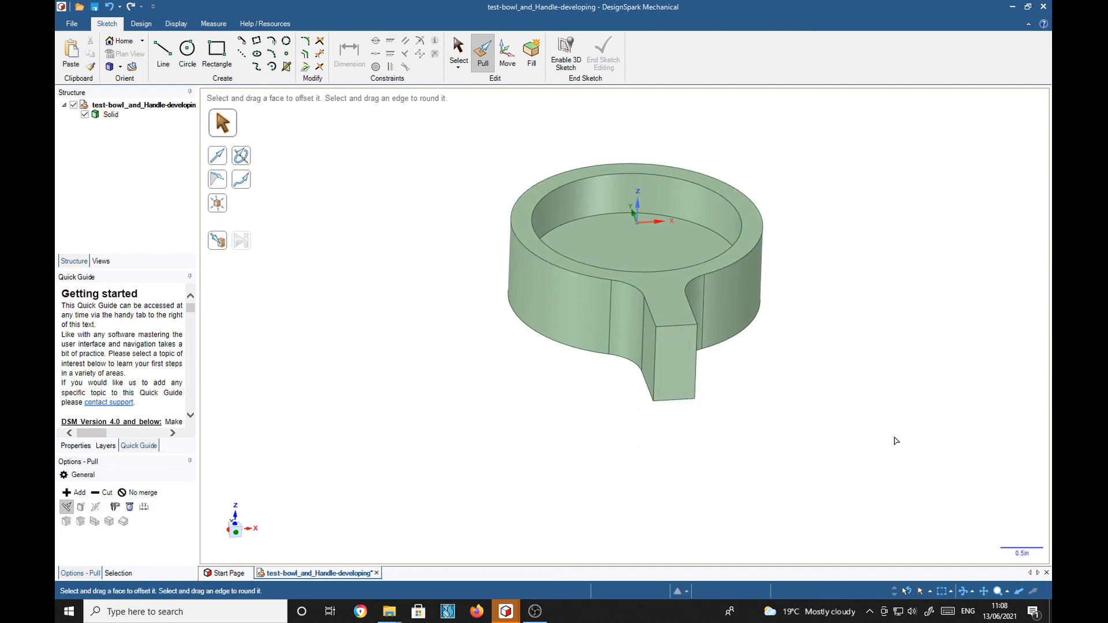
Undo the rounds, the handle pull and the rectangle, back to the empty sketch on the rim face.
key("ctrl+z")
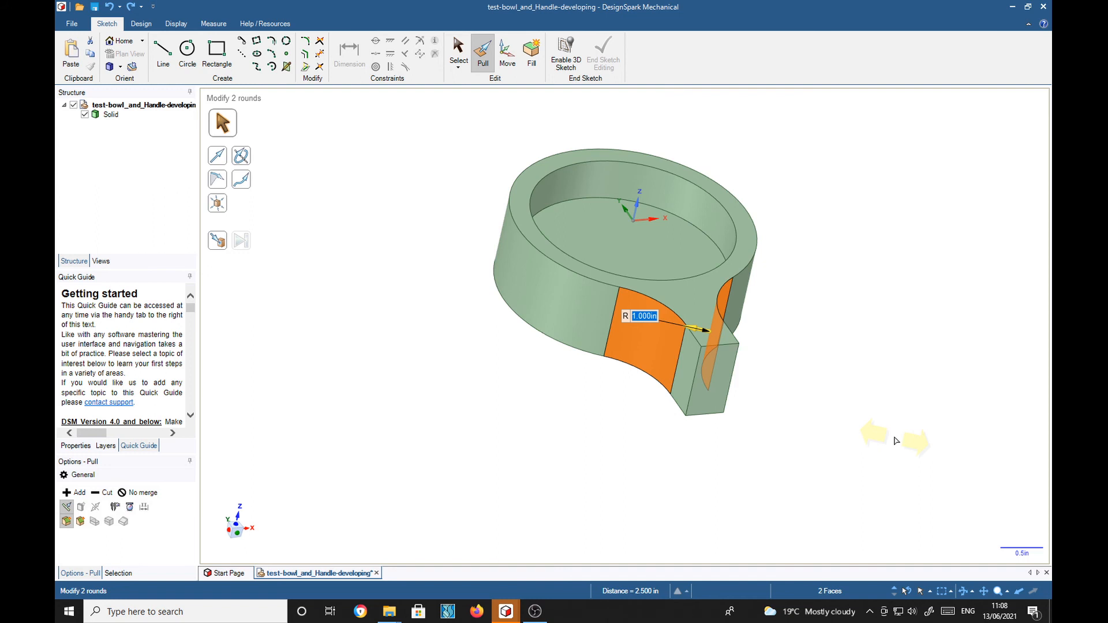
key("ctrl+z")
key("ctrl+z")
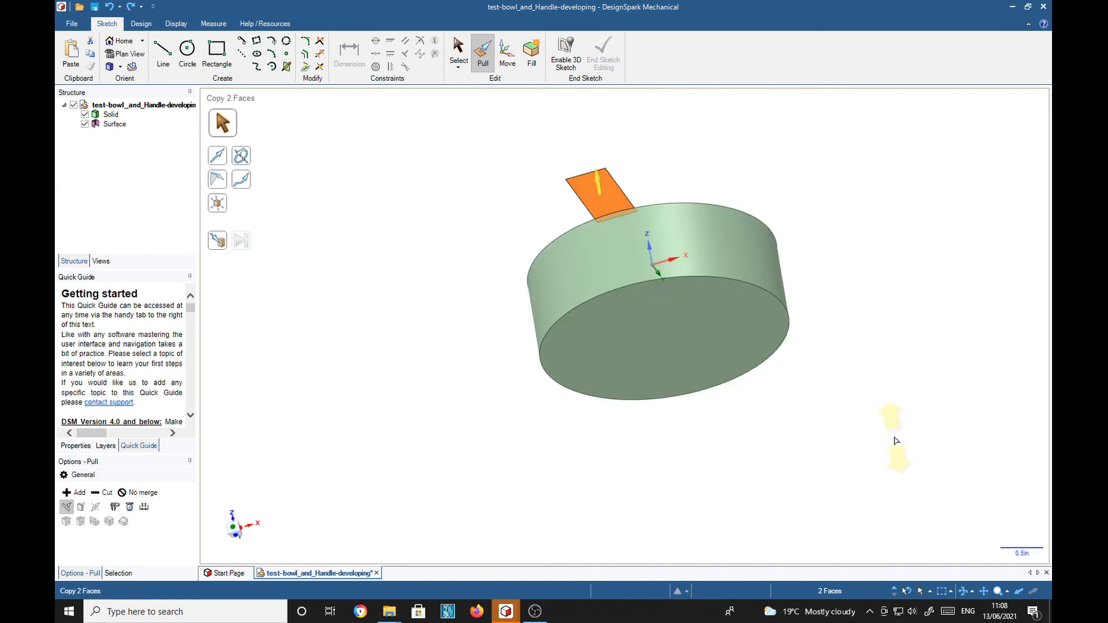
key("ctrl+z")
key("ctrl+z")
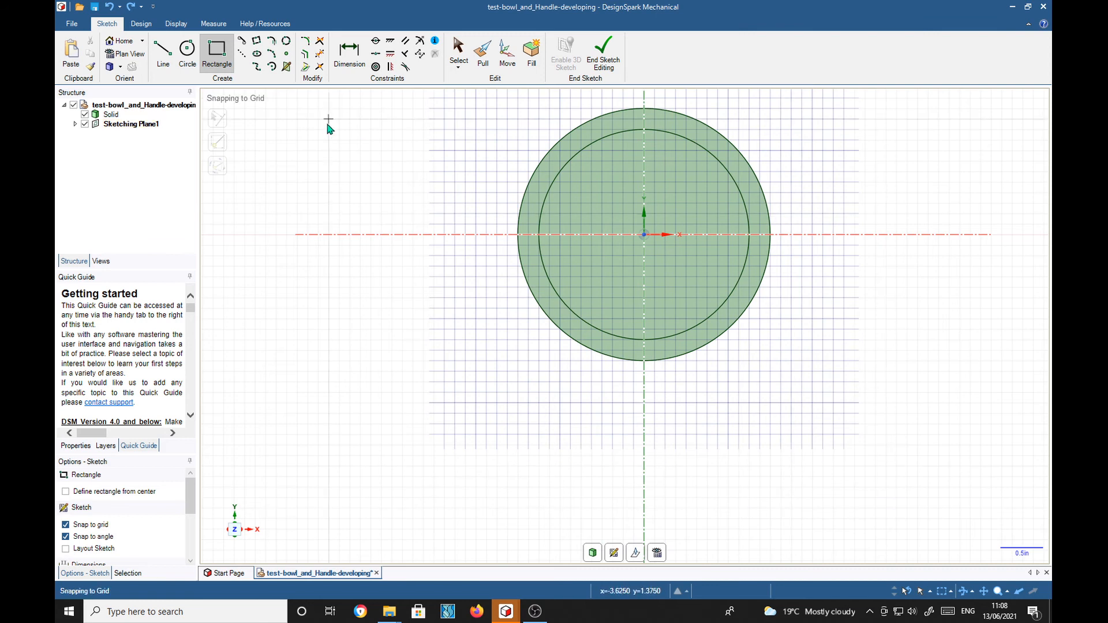
Draw a vertical construction line about 4.75 in long through the bowl's centre and set it as the mirror line.
left_click(242, 55)
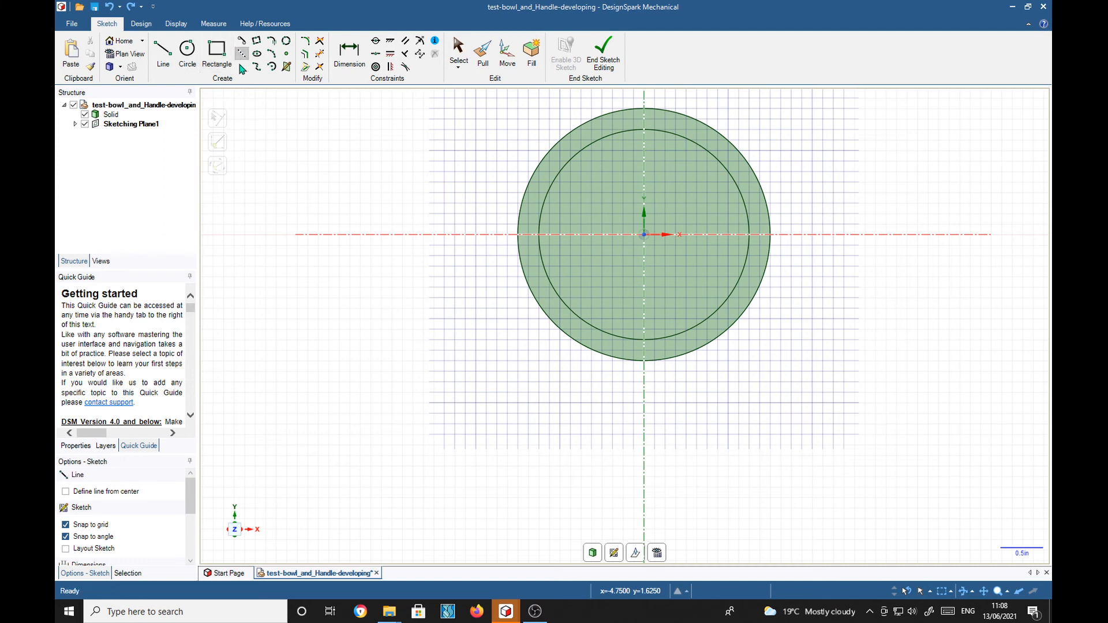
left_click(645, 99)
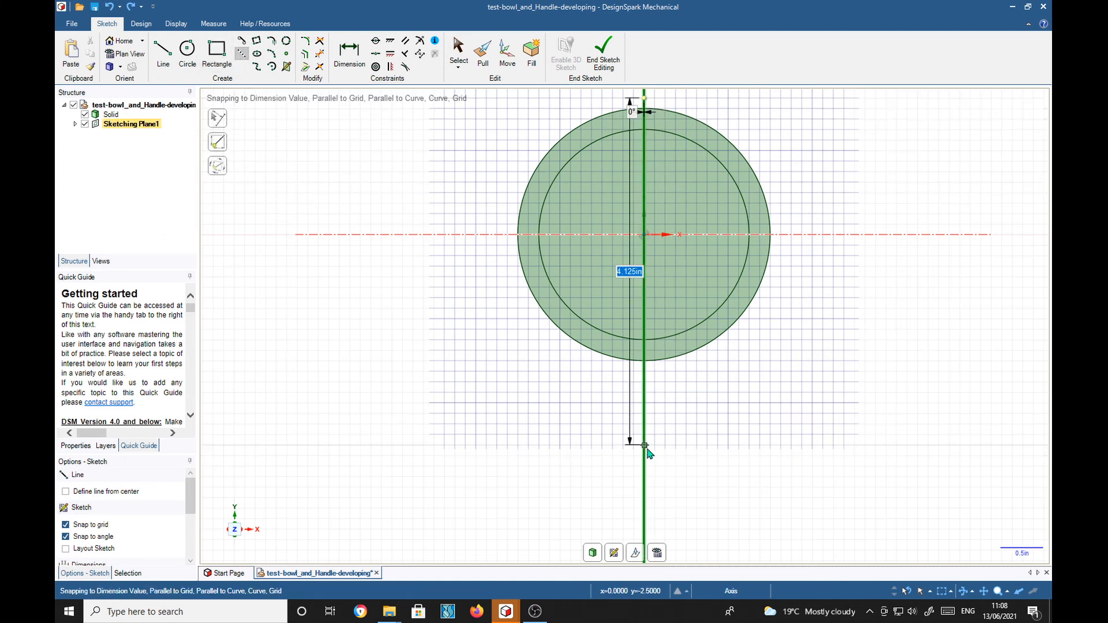
left_click(644, 496)
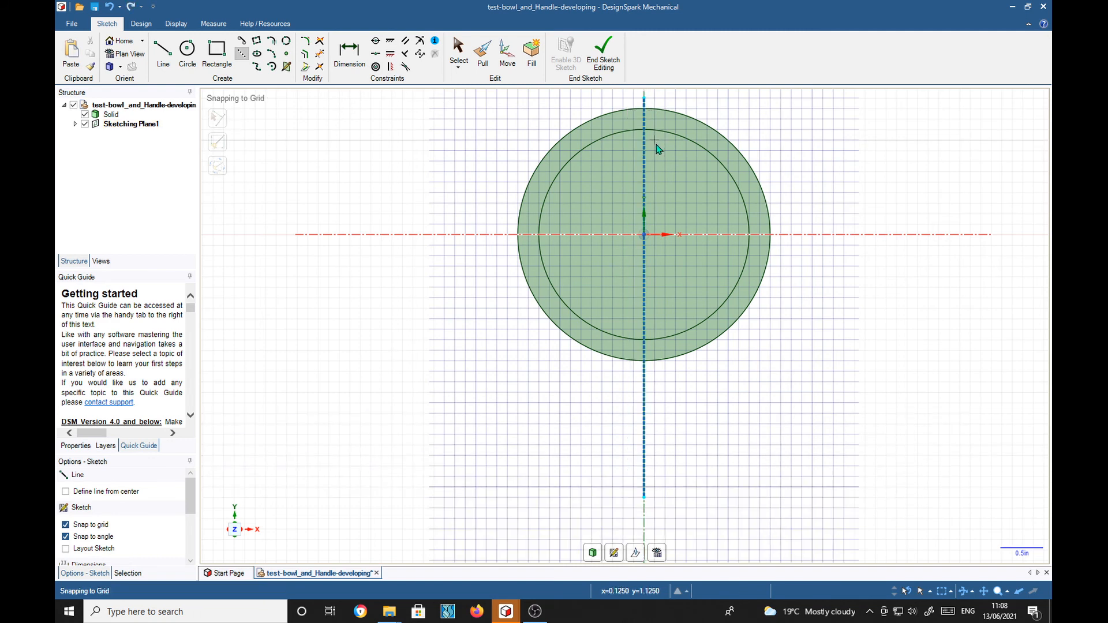
right_click(644, 161)
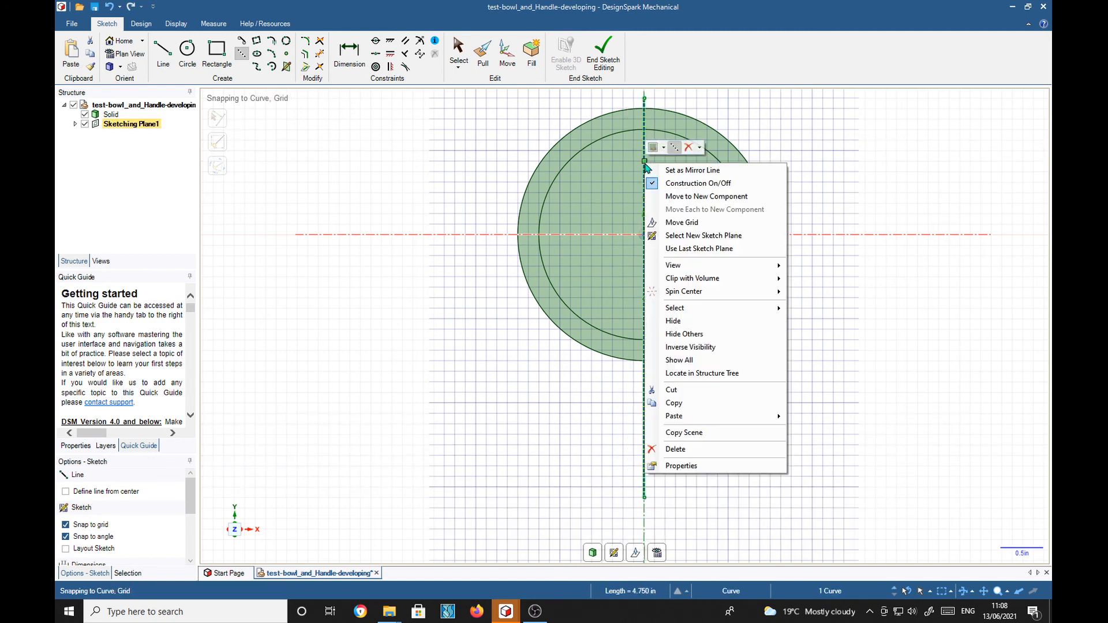
left_click(695, 171)
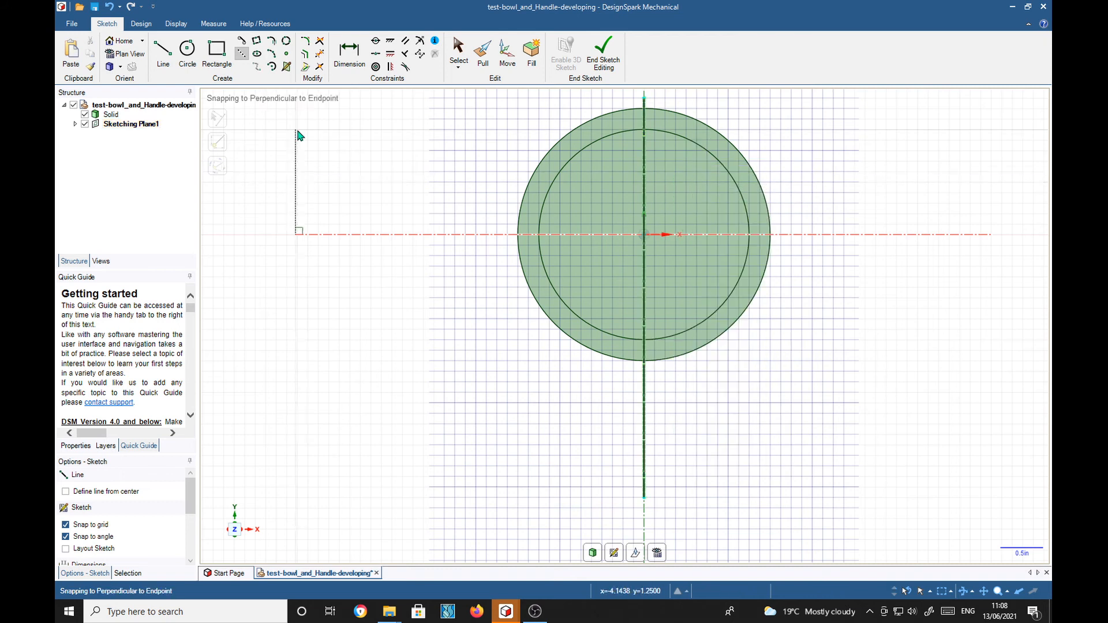
Sketch half of the handle outline with mirrored lines, 0.25 in out from the mirror line and about 1.125 in long, ending inside the rim.
left_click(163, 52)
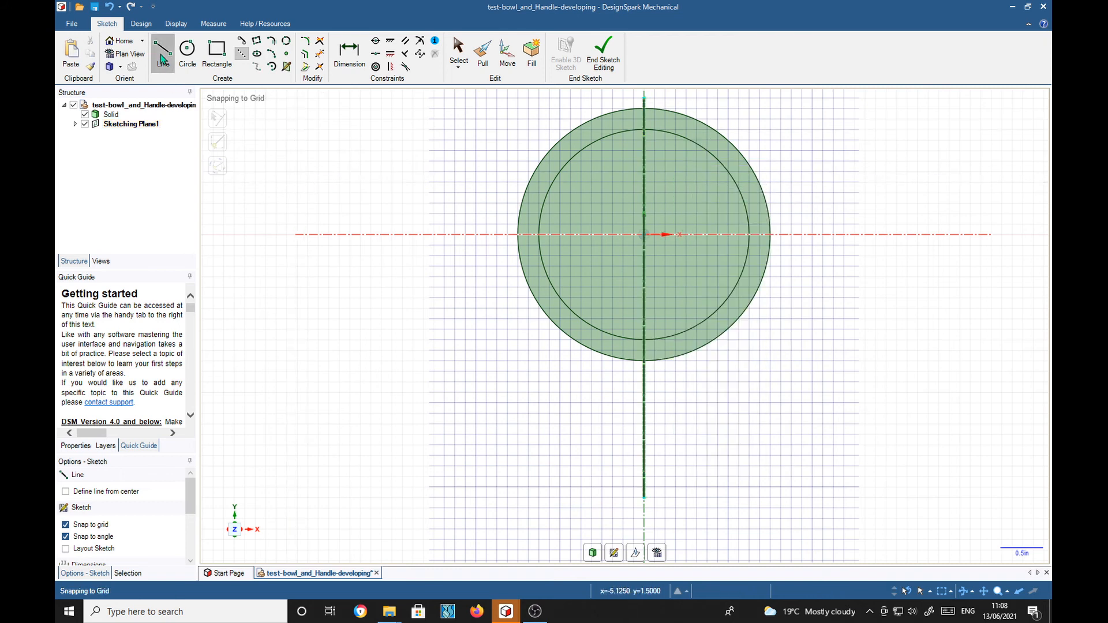
left_click(645, 445)
left_click(624, 445)
left_click(624, 351)
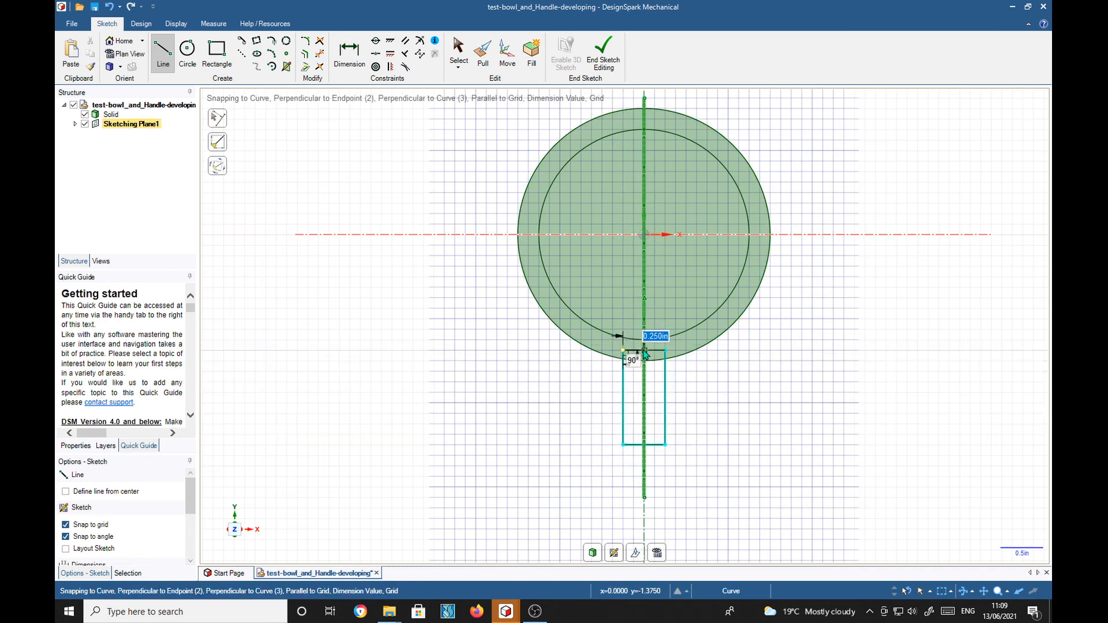
left_click(645, 351)
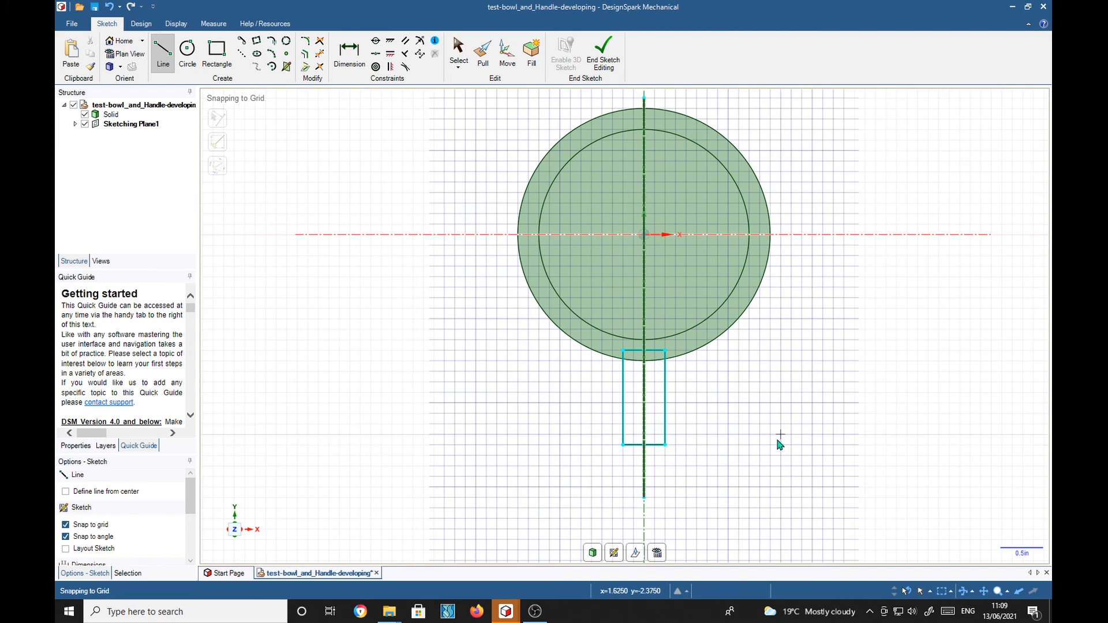
Pull both faces of the handle profile up to the bowl's underside using the Add option.
key("p")
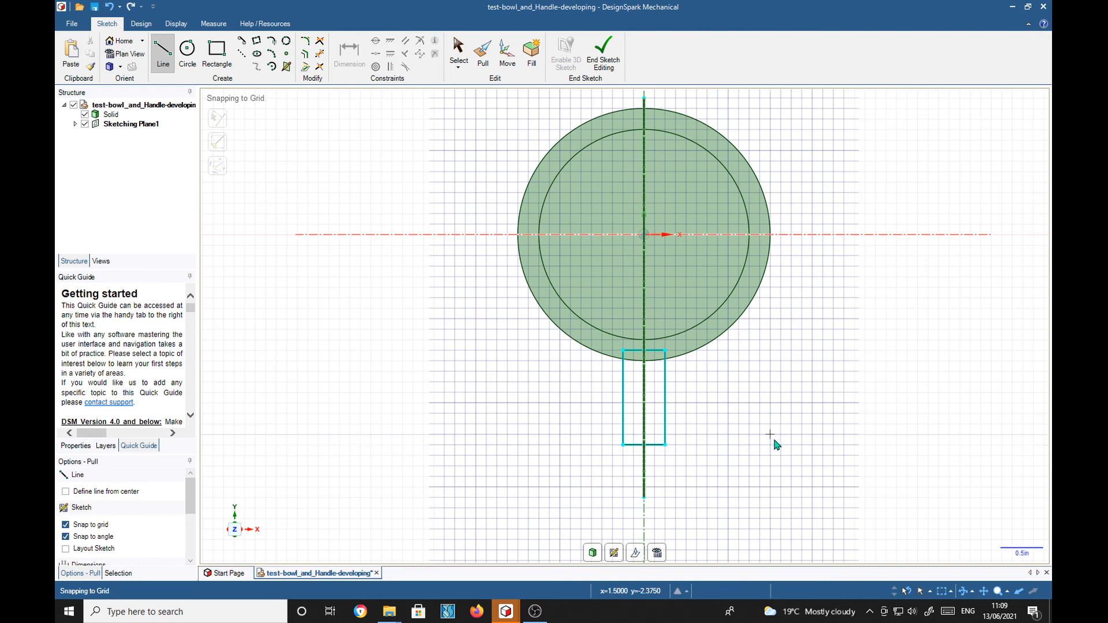
middle_click_drag(763, 344, 844, 353)
middle_click_drag(801, 257, 844, 304)
left_click(664, 299)
left_click(668, 302)
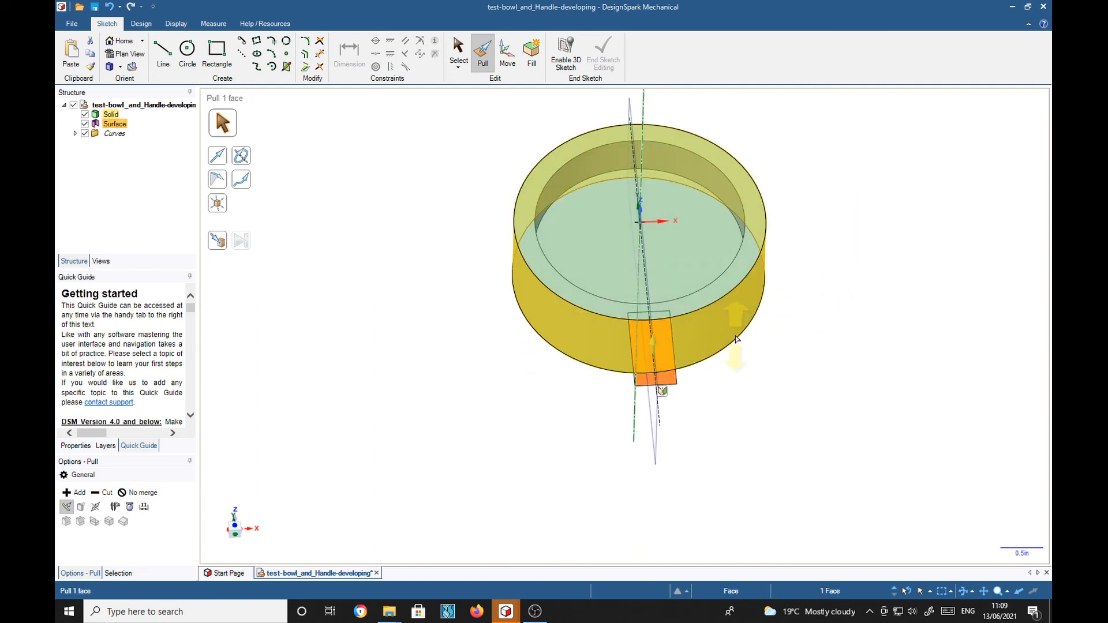
left_click(658, 319, "ctrl")
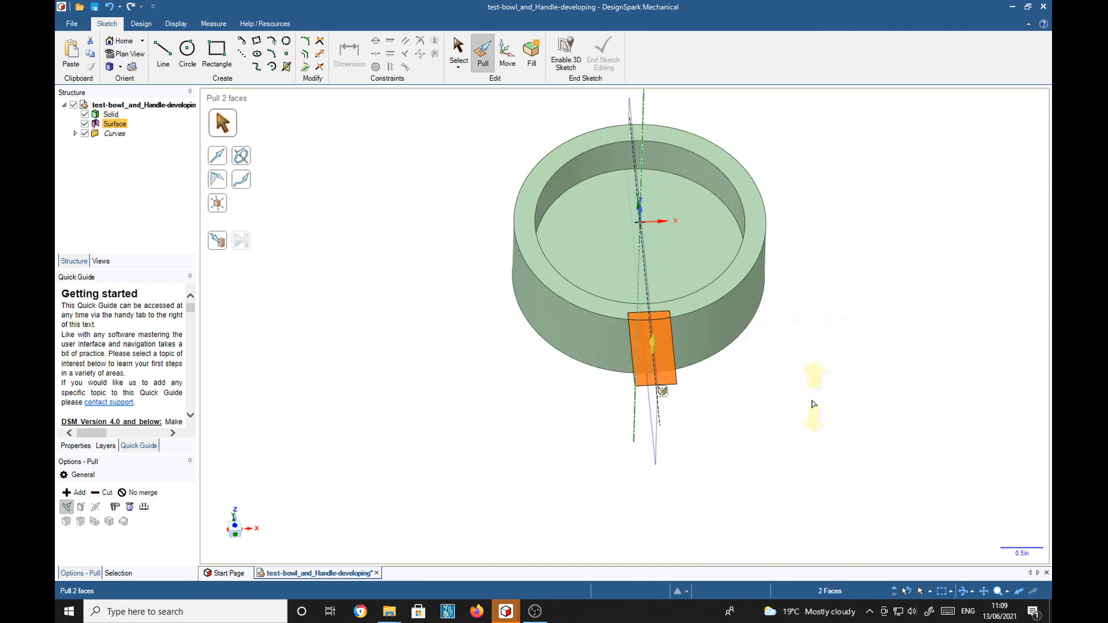
left_click(217, 241)
left_click(67, 494)
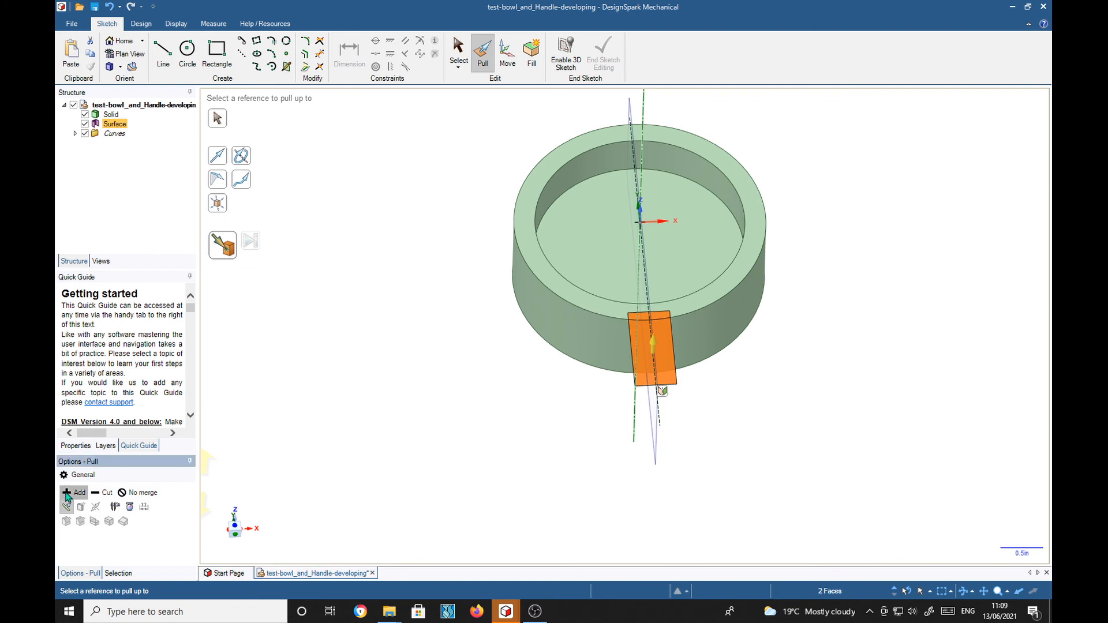
middle_click_drag(427, 487, 418, 346)
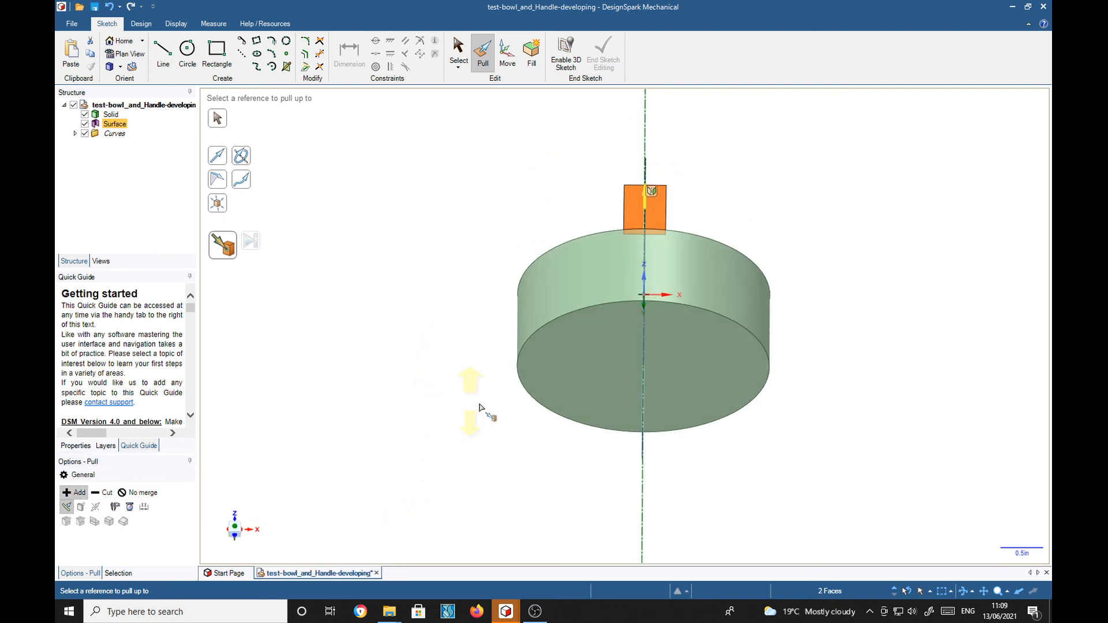
left_click(563, 372)
Round the two vertical edges where the handle meets the bowl with a 0.5 in radius.
middle_click_drag(877, 153, 910, 244)
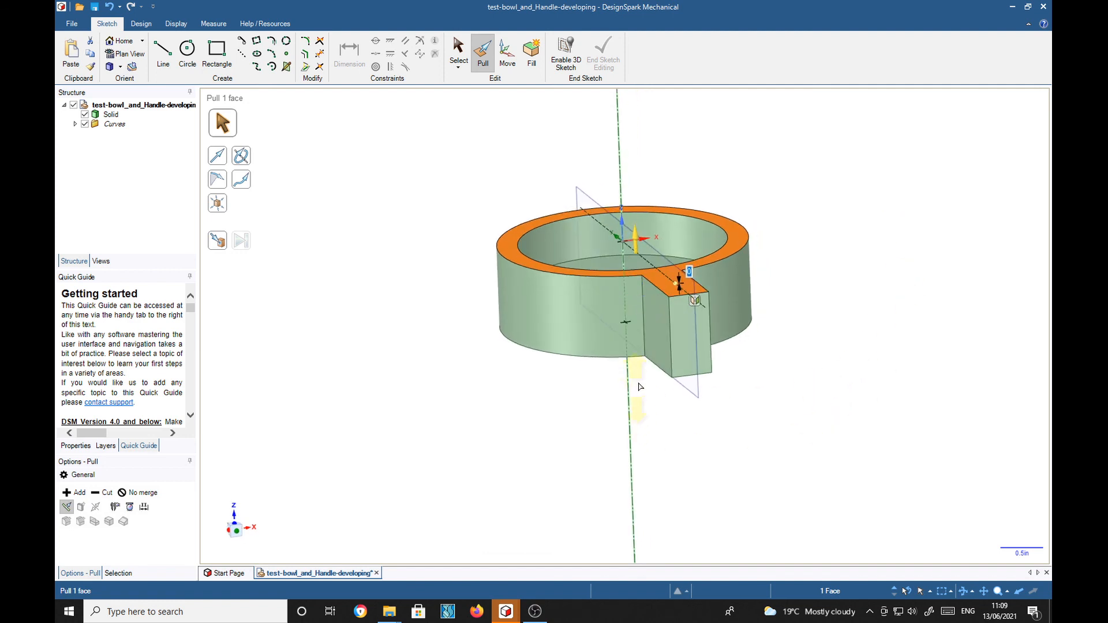
left_click(644, 332)
middle_click_drag(918, 394, 722, 347)
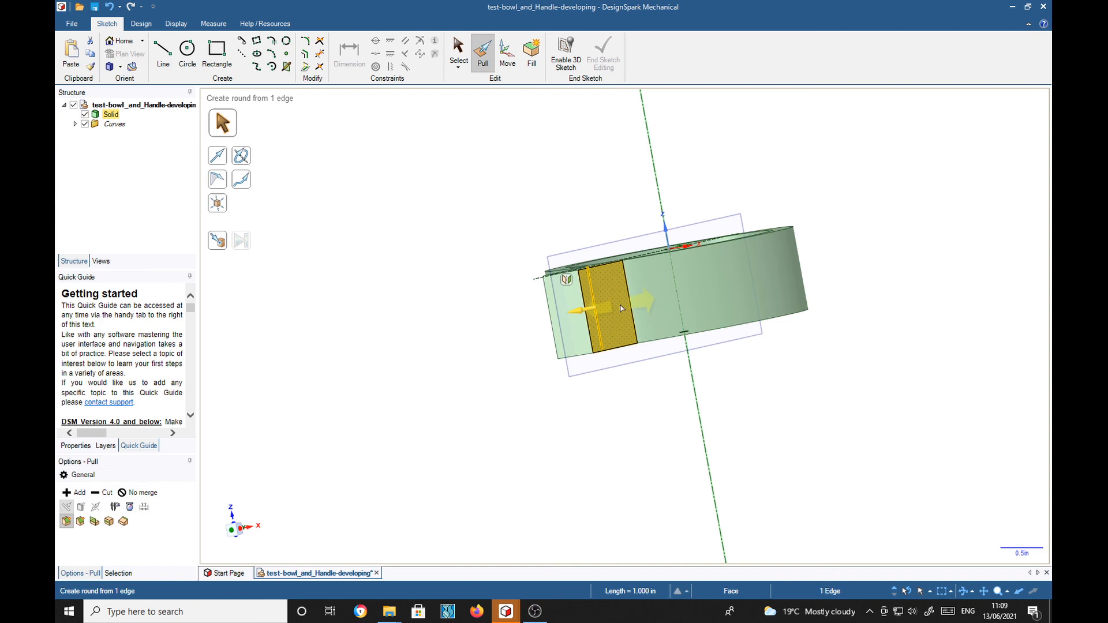
left_click(629, 309, "ctrl")
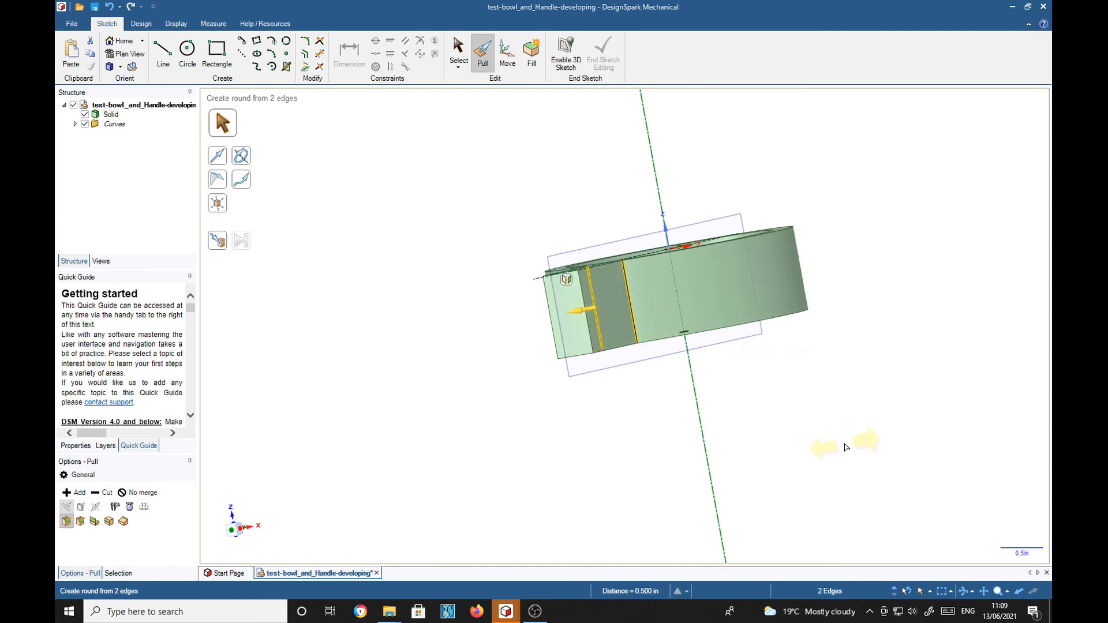
key("space")
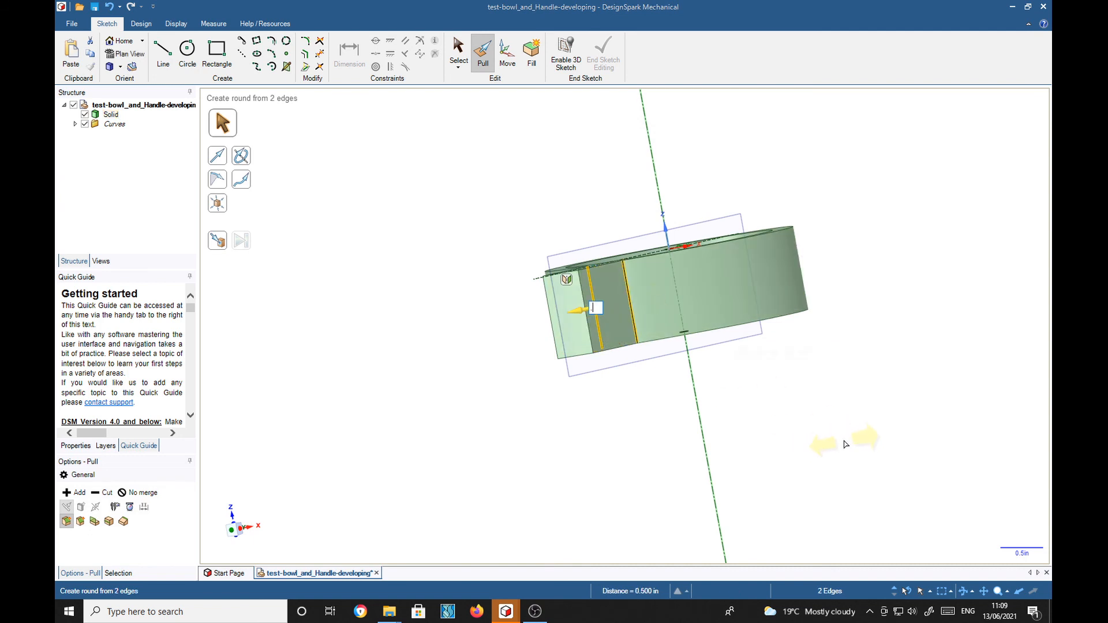
type(".5")
key("Return")
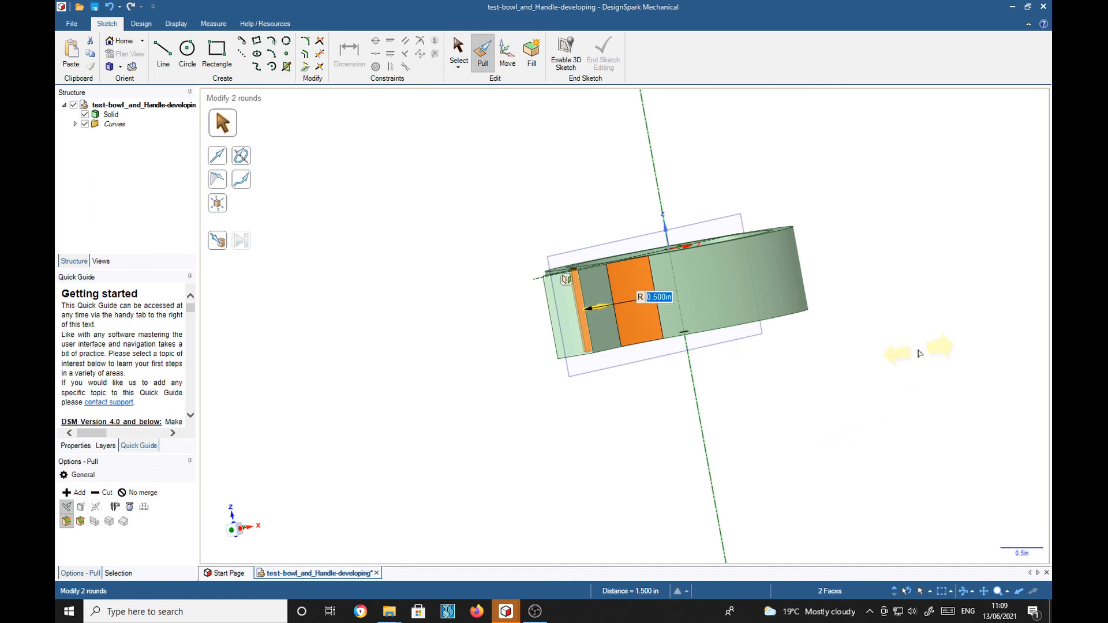
Round the outer top and underside edge loops, the inner rim edge and the handle end's two vertical edges with a 0.1 in radius.
middle_click_drag(921, 326, 943, 423)
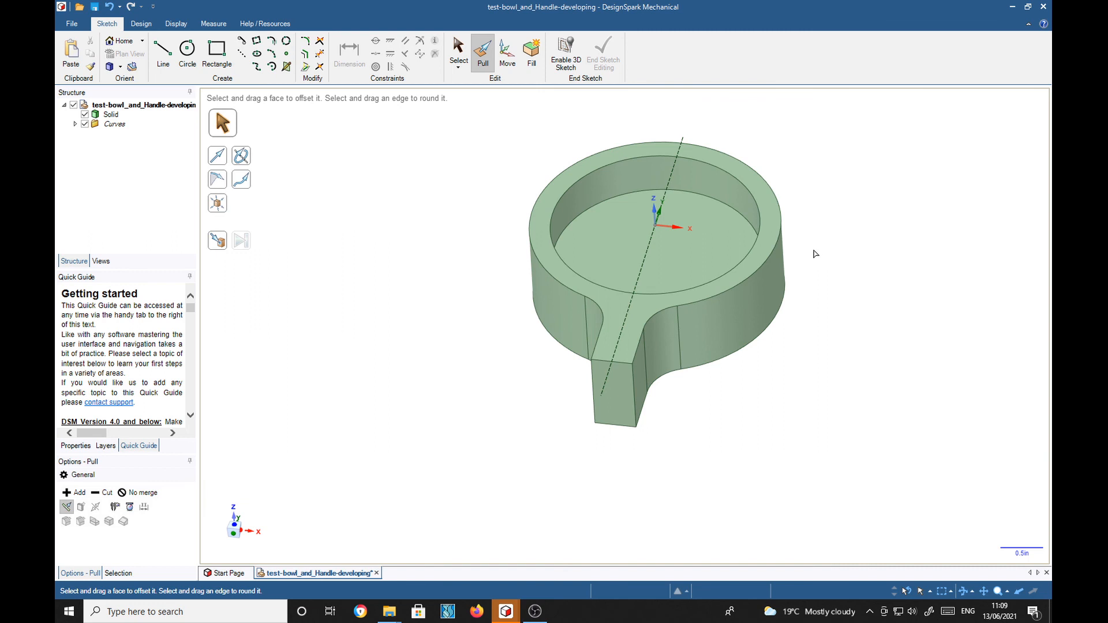
left_click(773, 256)
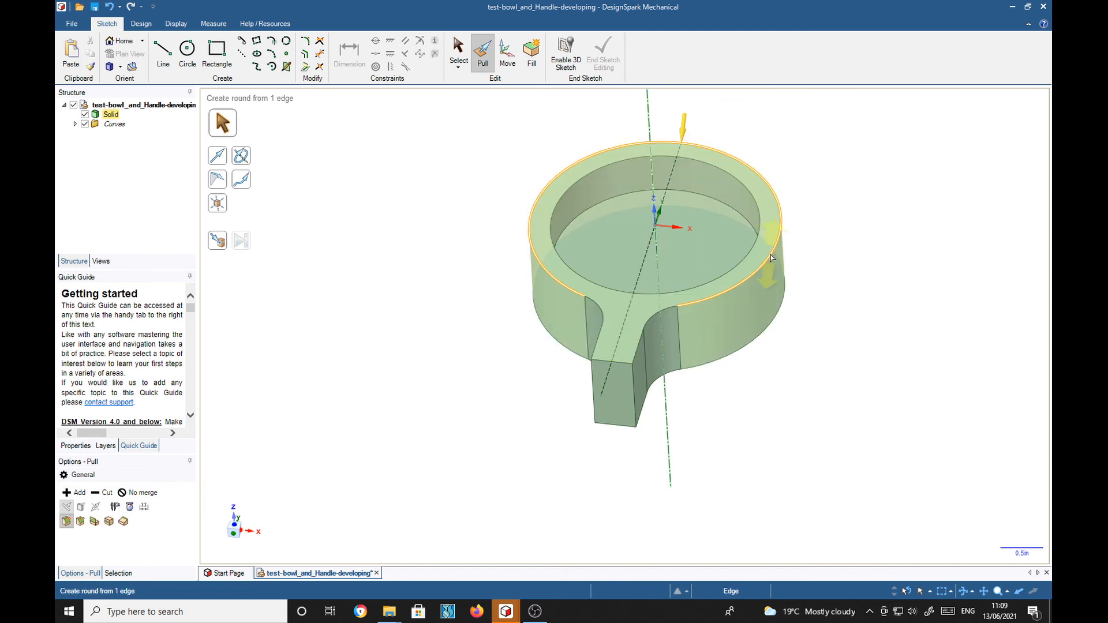
double_click(773, 258)
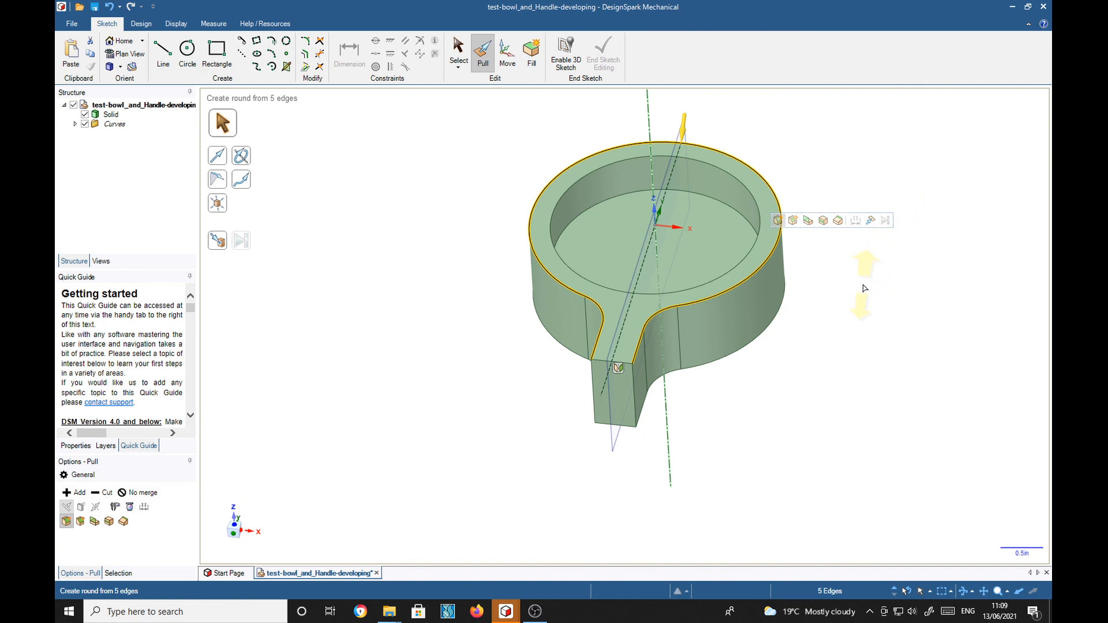
left_click(759, 233, "ctrl")
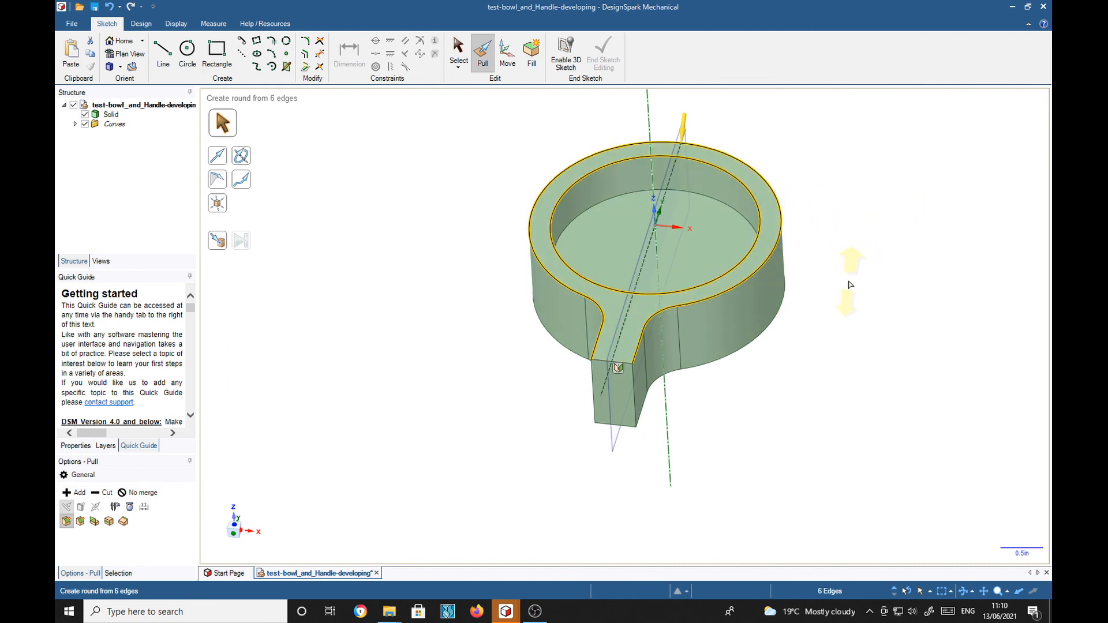
left_click(766, 337, "ctrl")
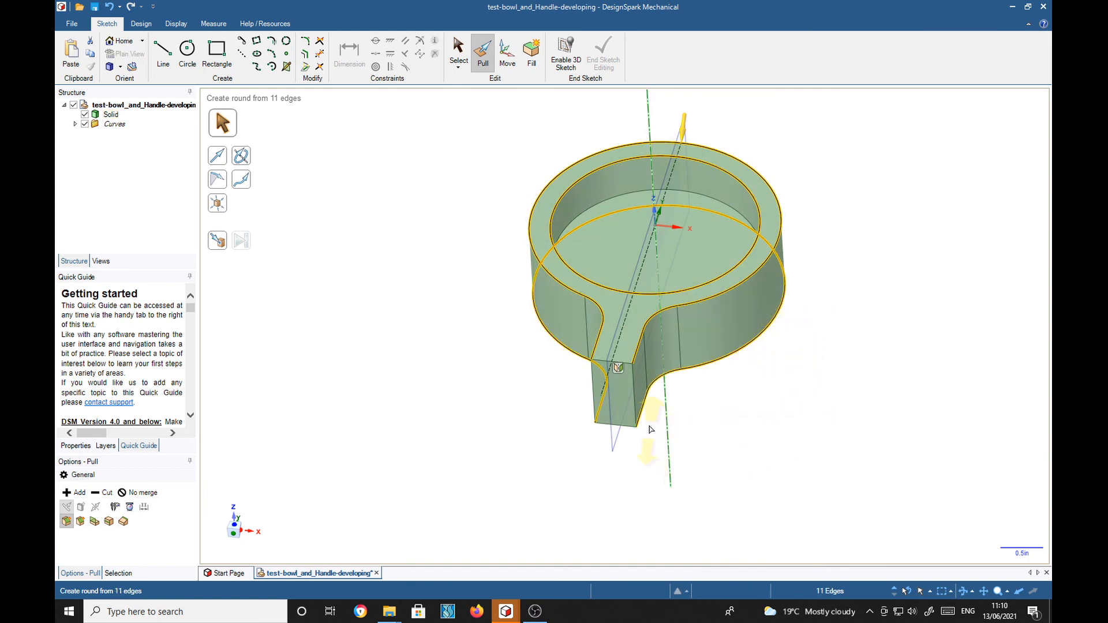
left_click(593, 402, "ctrl")
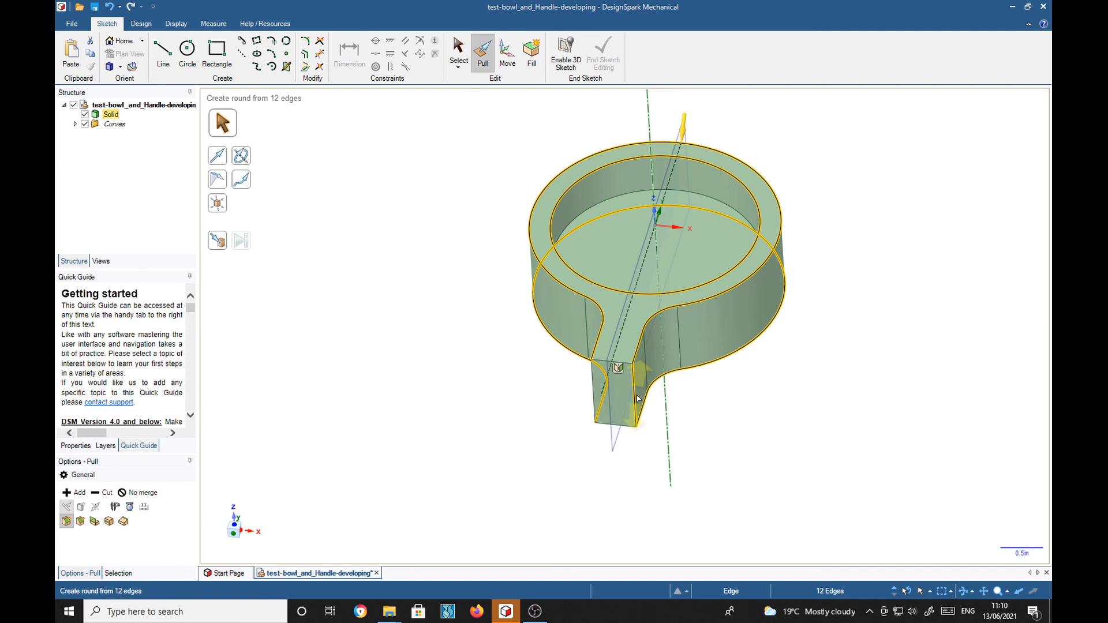
left_click(594, 403, "ctrl")
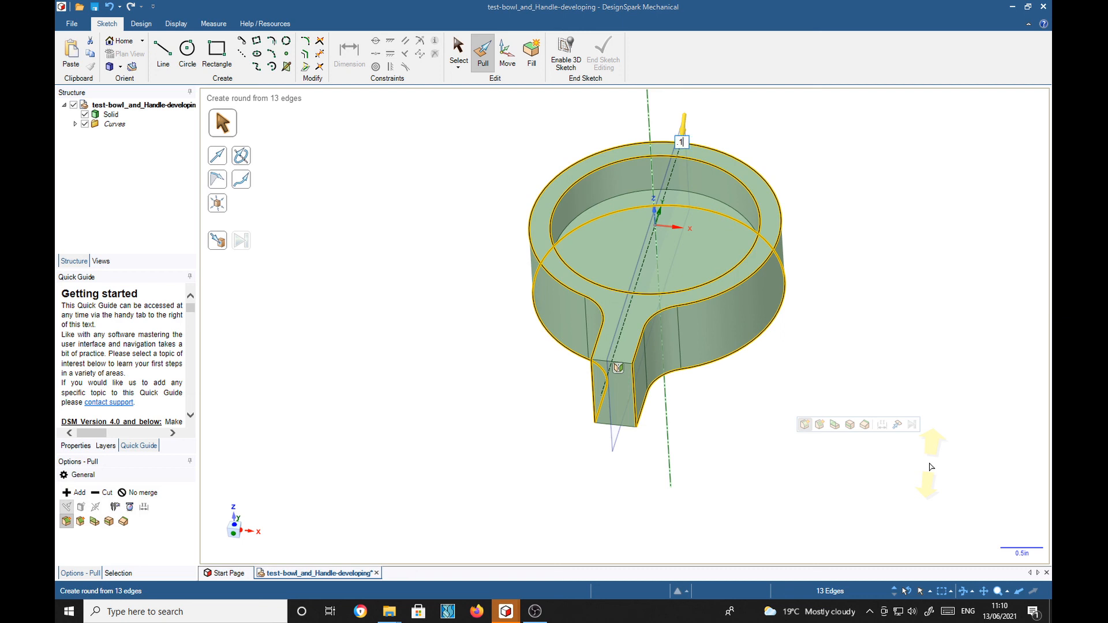
key("Return")
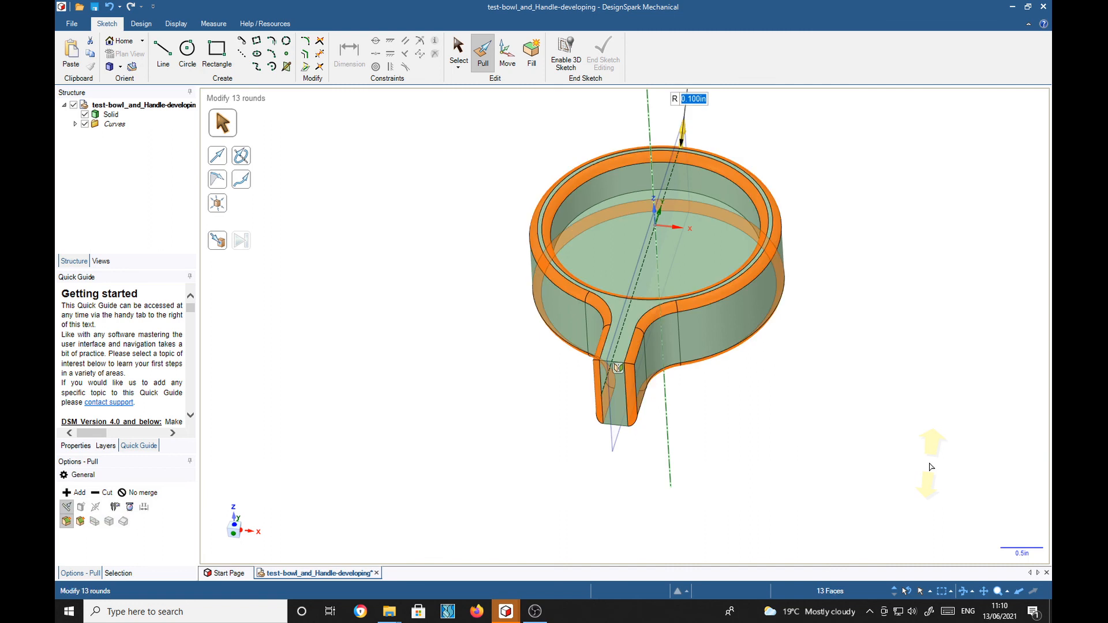
left_click(864, 327)
Examine the rounded bowl and handle from several angles.
middle_click_drag(864, 326, 792, 430)
middle_click_drag(876, 390, 847, 418)
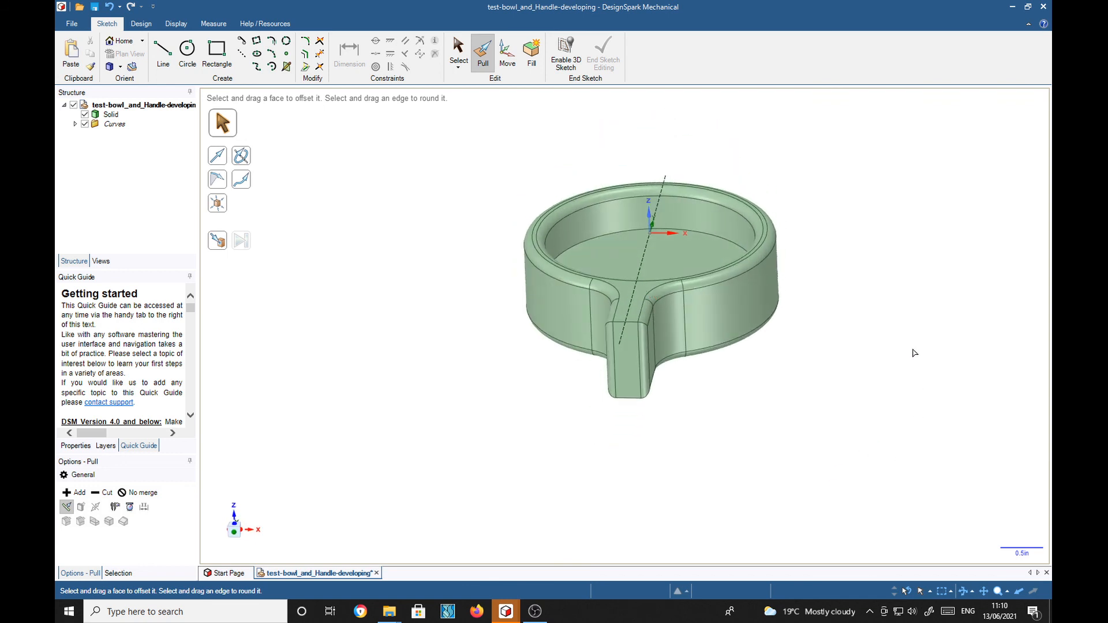
middle_click_drag(898, 388, 921, 434)
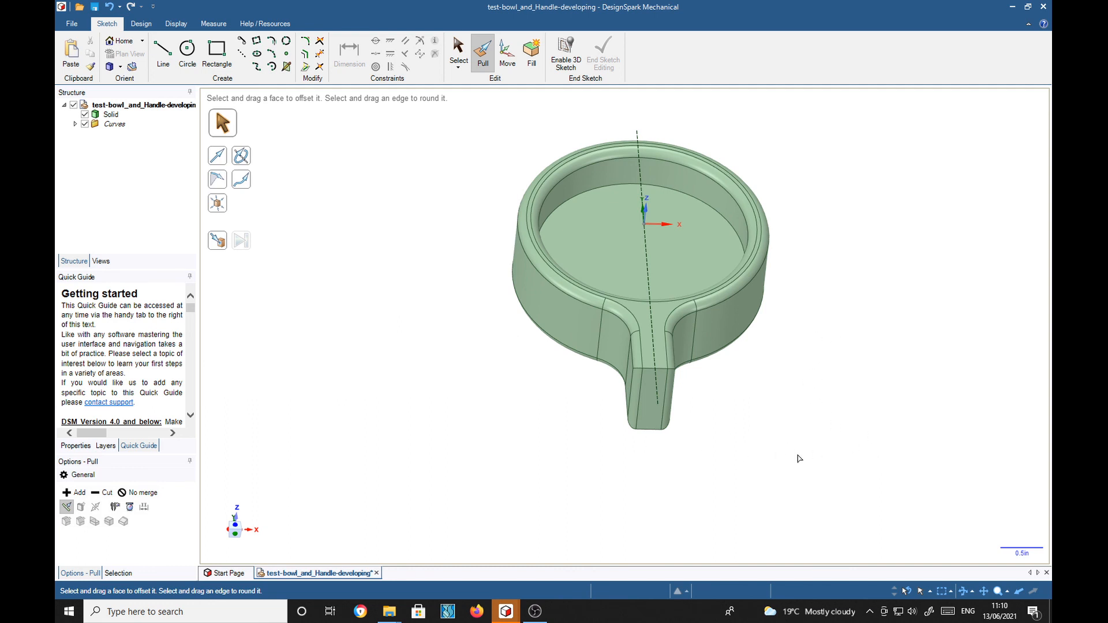
middle_click_drag(870, 387, 834, 354)
middle_click_drag(922, 416, 933, 412)
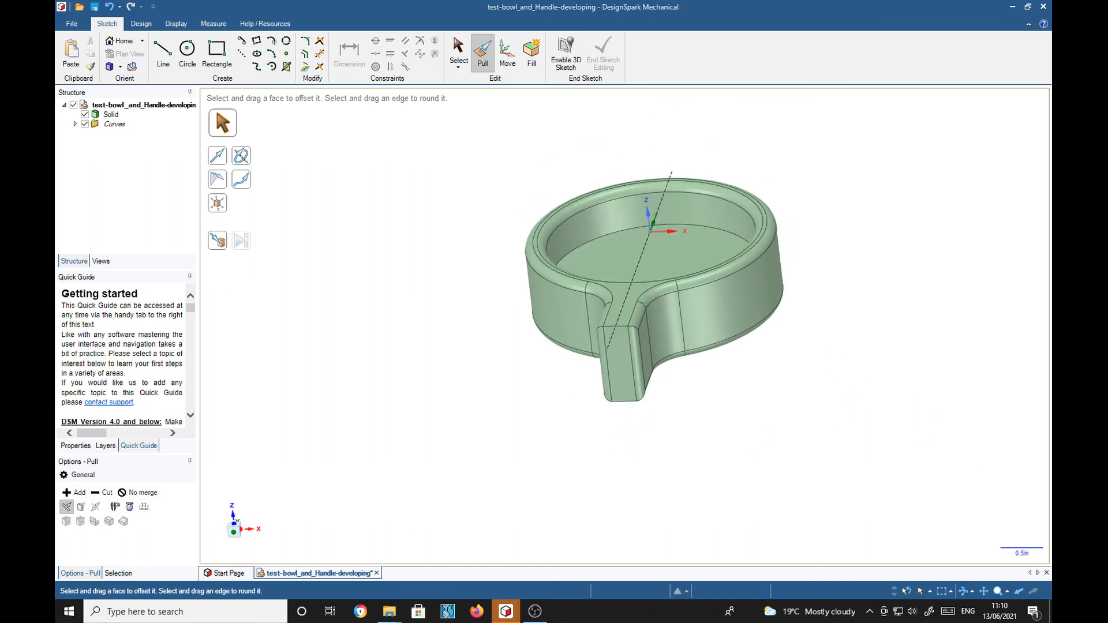